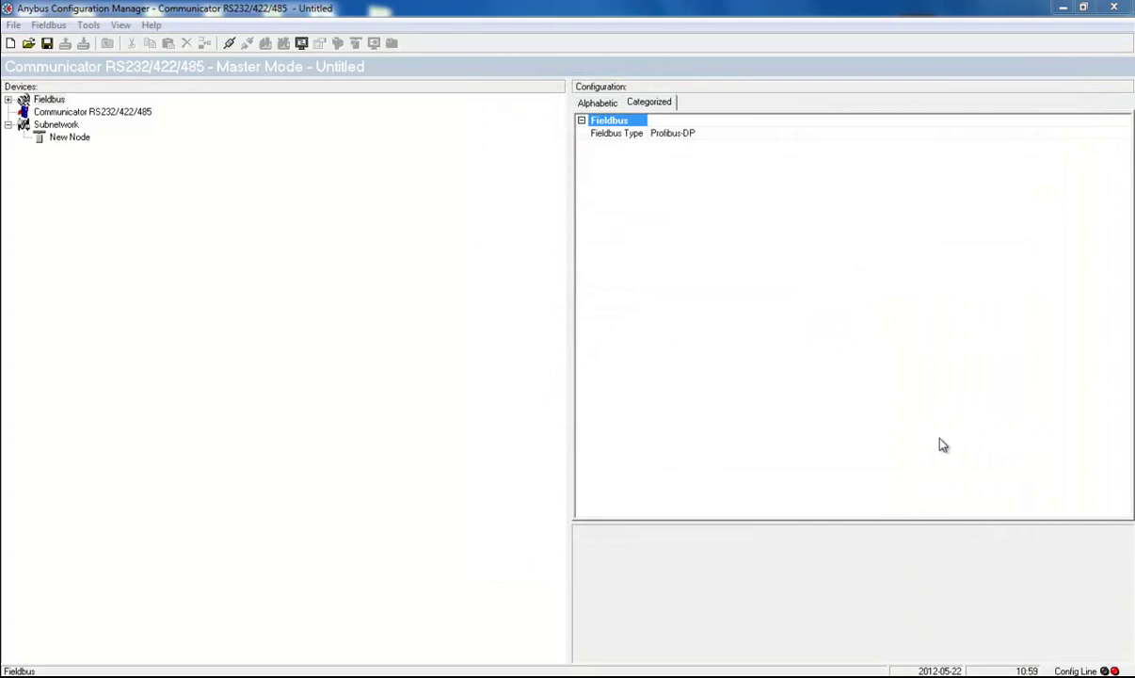
Keep Profibus-DP as the fieldbus type and display the Communicator RS232/422/485 gateway settings.
click(1010, 134)
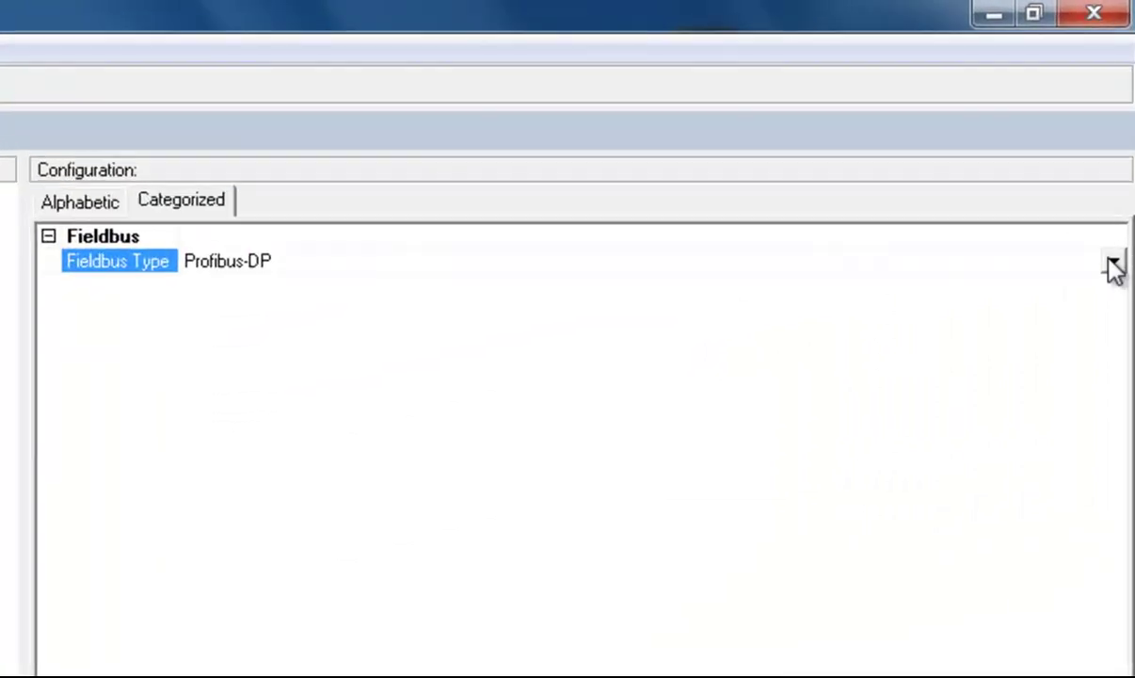
click(1113, 263)
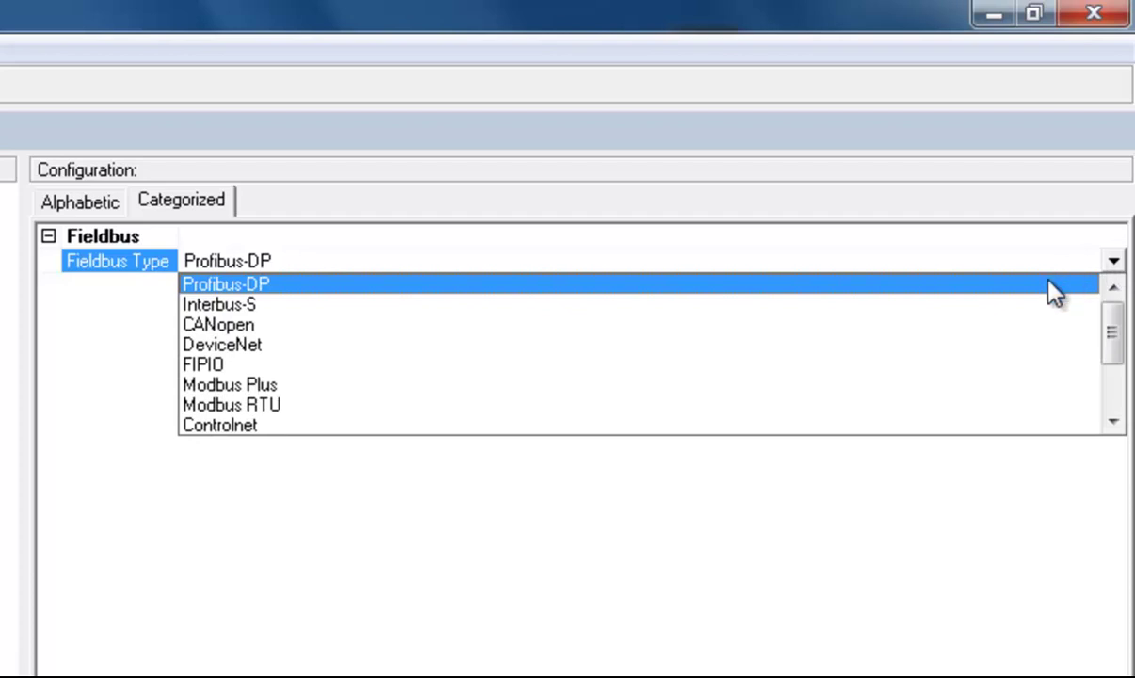
click(1047, 282)
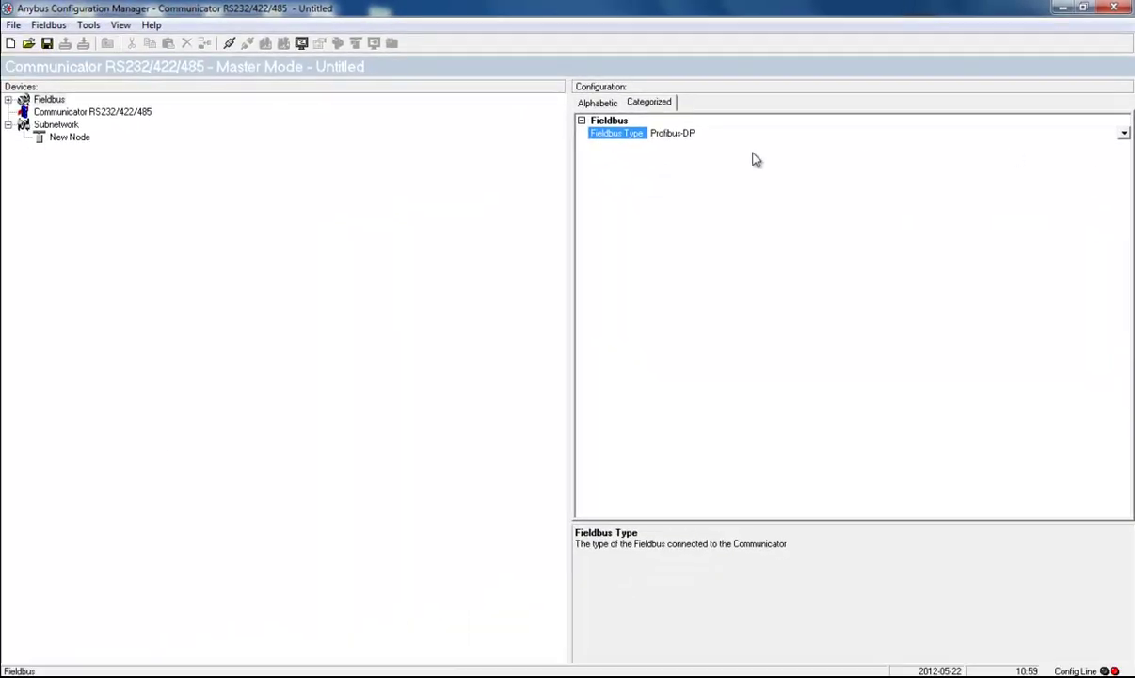
click(120, 115)
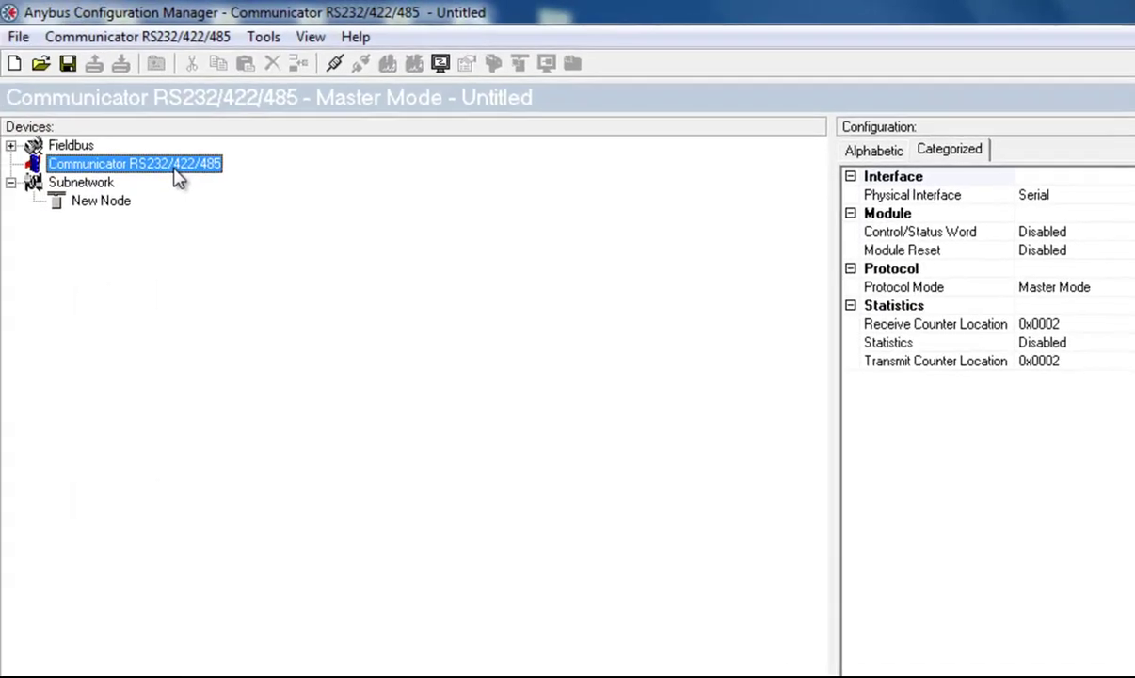
Configure subnetwork communication: bitrate 1200, parity Even, message delimiter (10ms) 5.
click(104, 183)
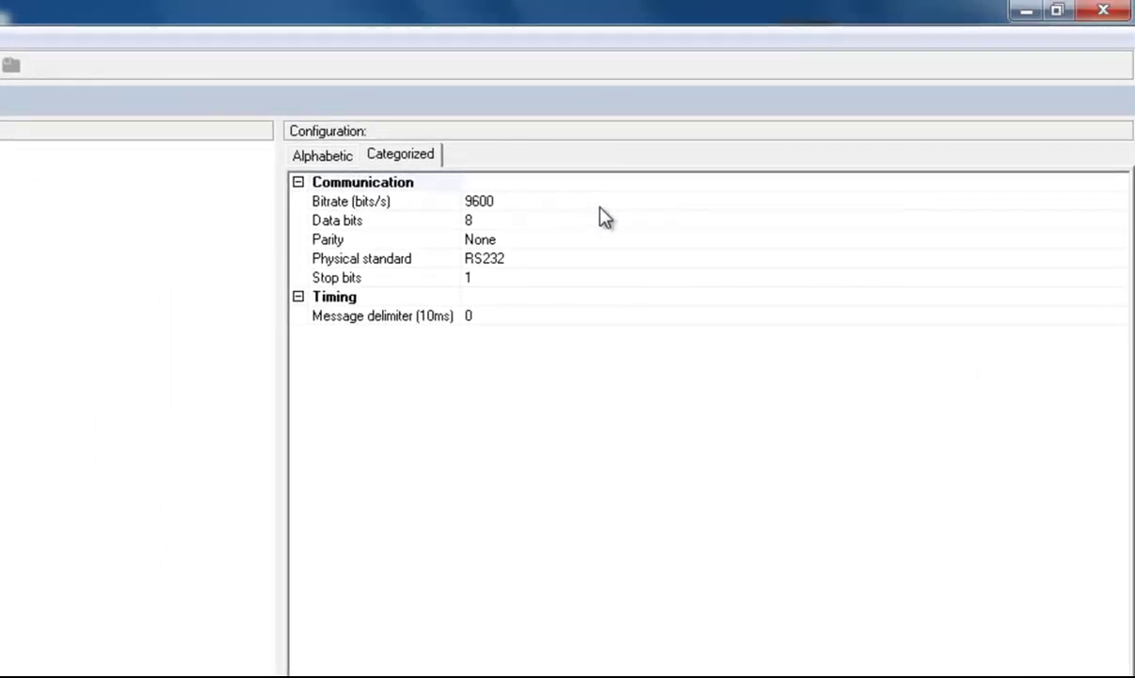
click(808, 205)
double_click(602, 205)
click(1117, 201)
click(1106, 224)
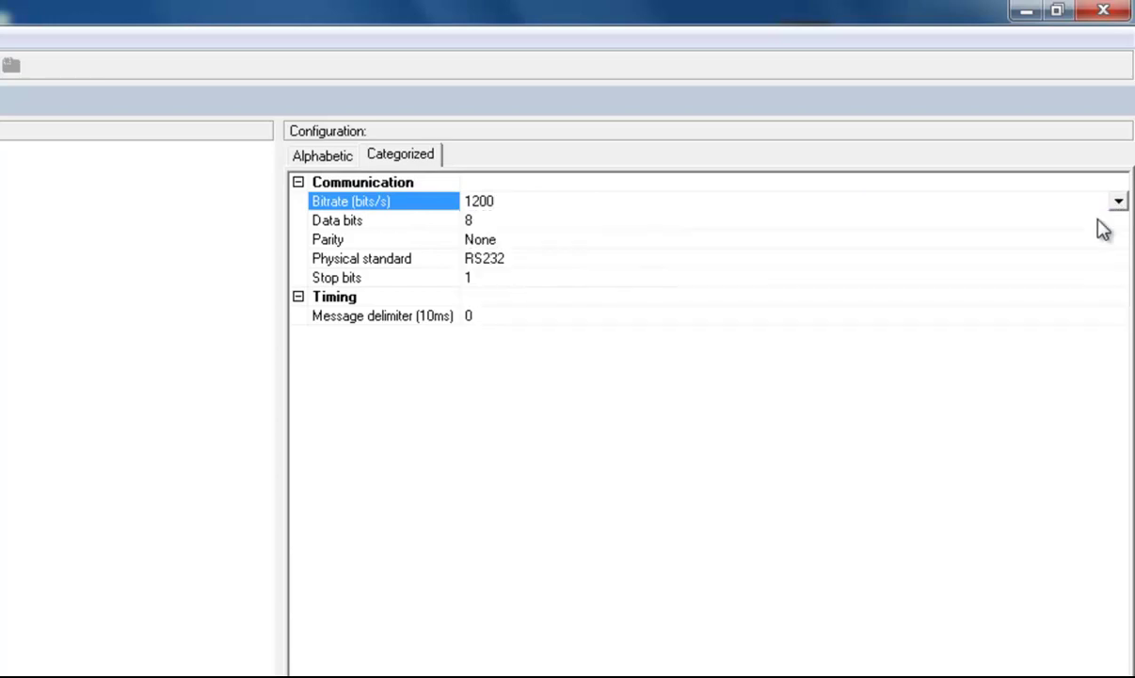
click(1098, 241)
click(1118, 240)
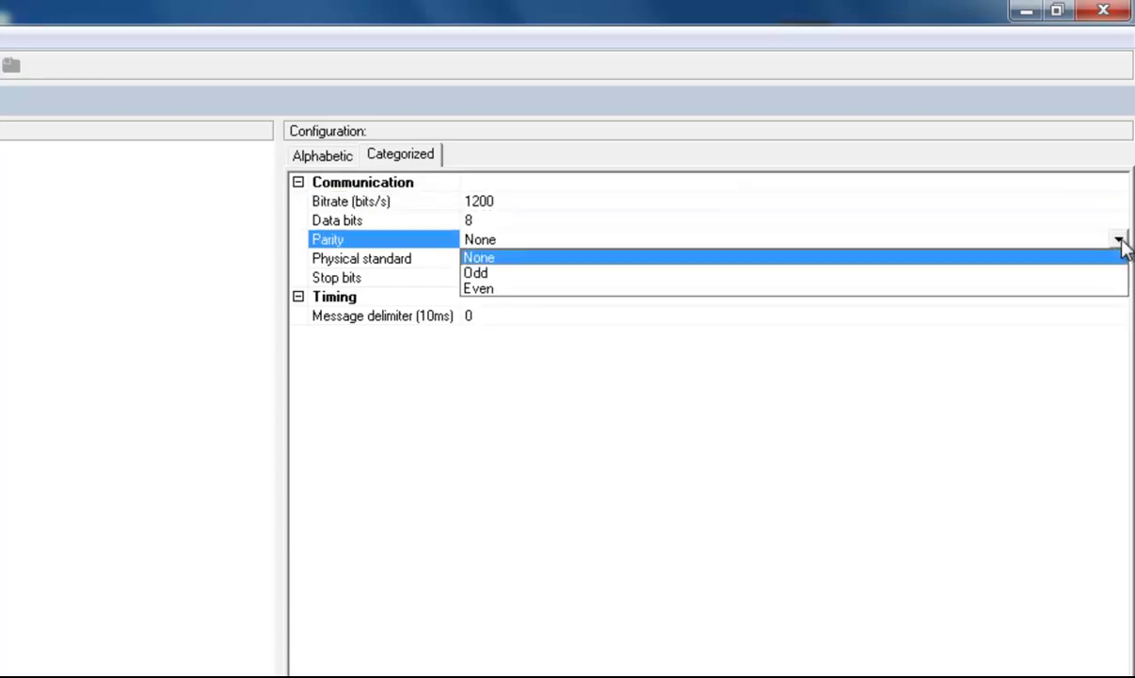
click(1102, 289)
click(1005, 315)
key(BackSpace)
text(5)
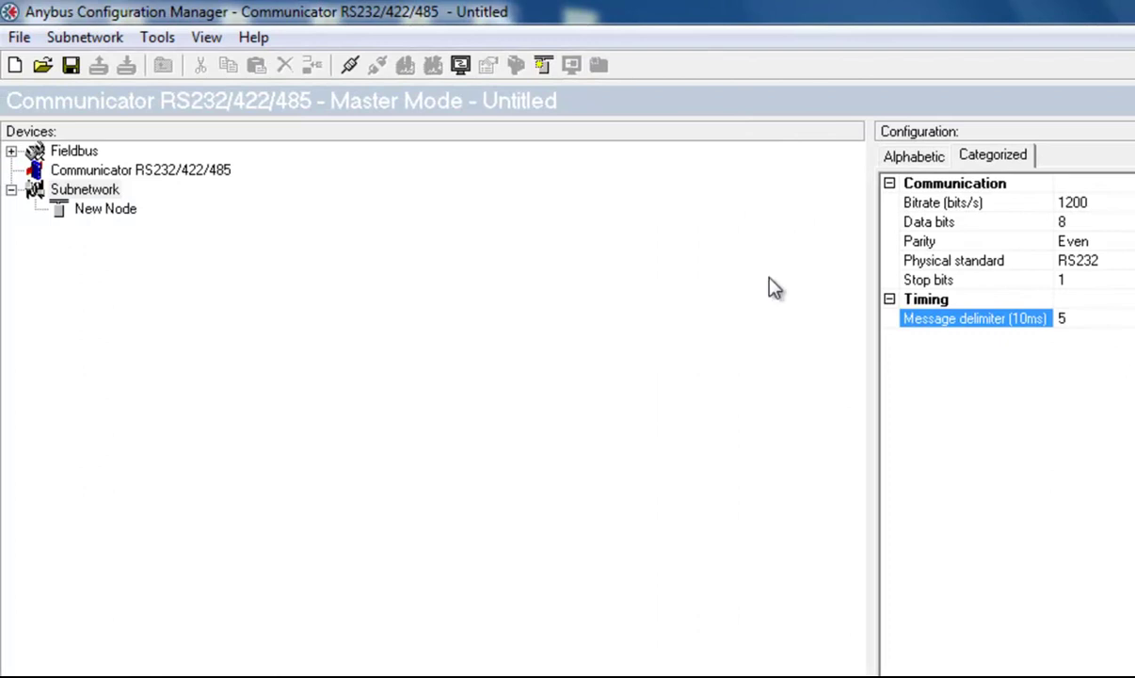
Add a transaction to New Node and name it 'Initialization of slave'.
click(106, 209)
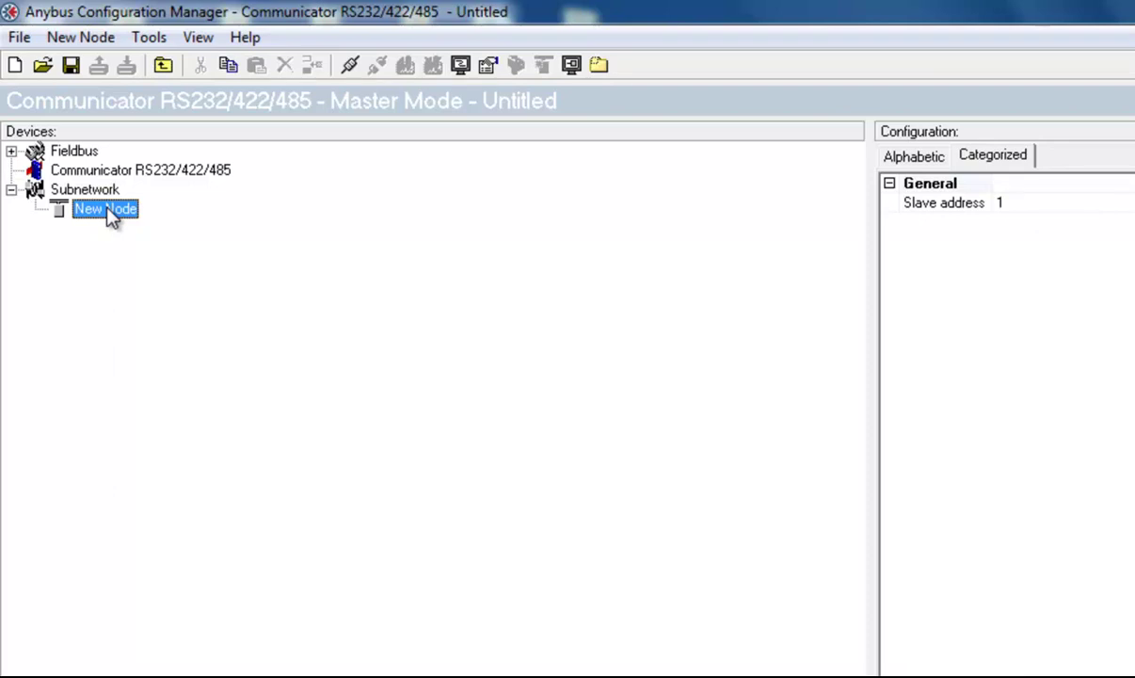
right_click(111, 216)
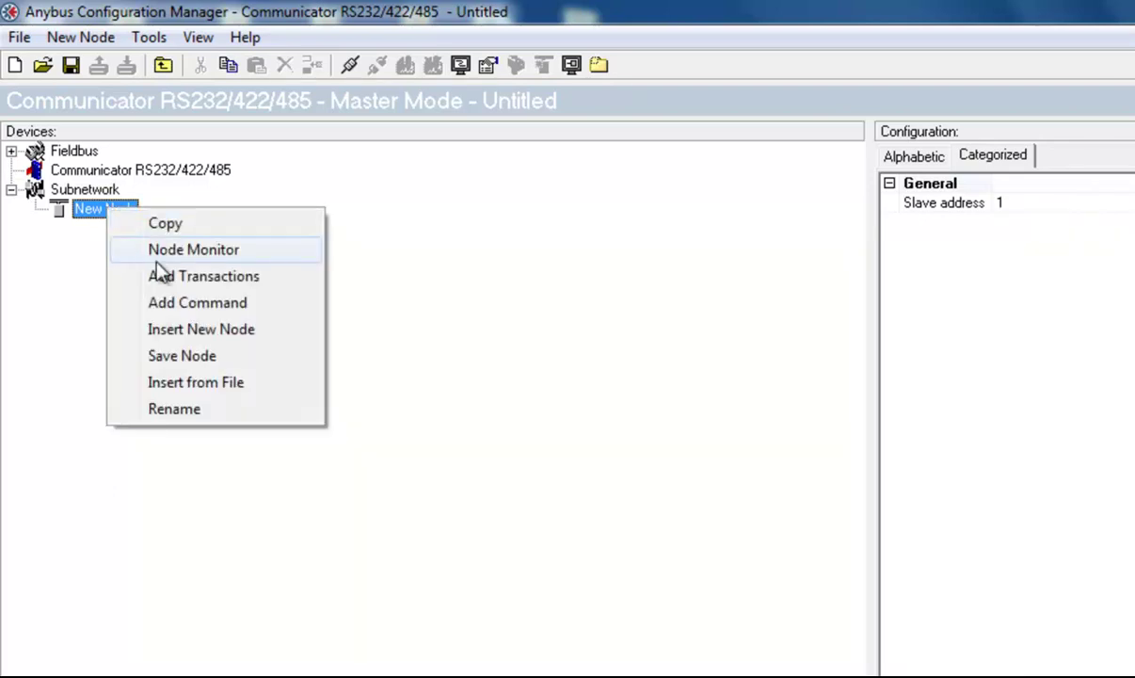
click(179, 280)
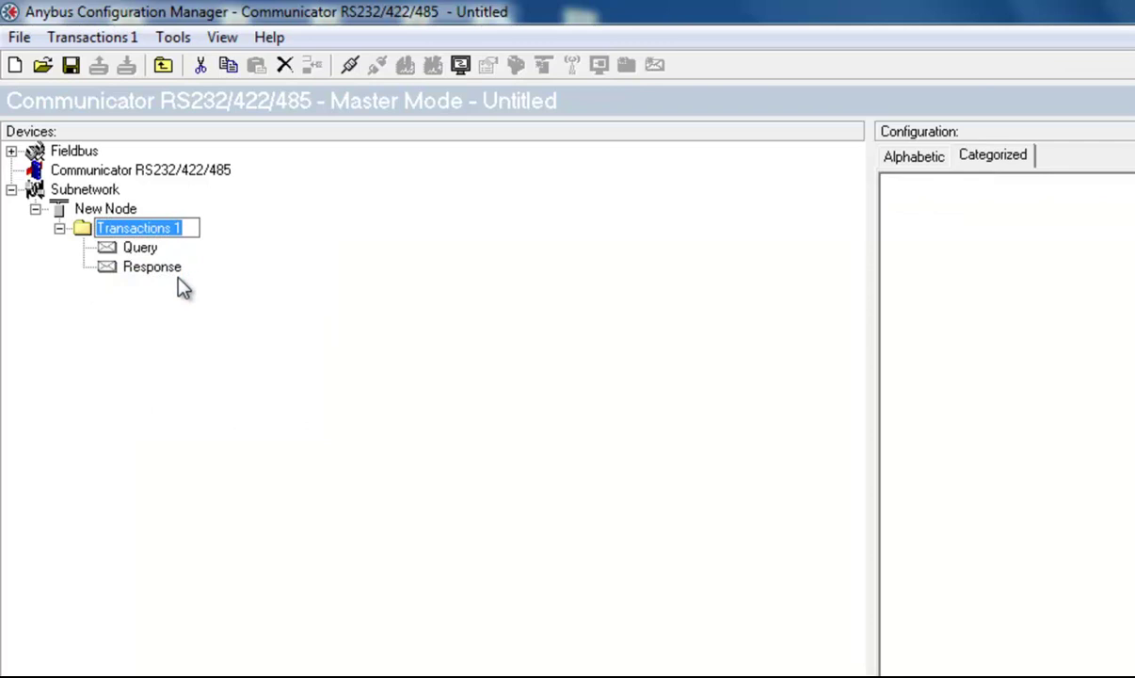
text(Initialization of slave)
key(Return)
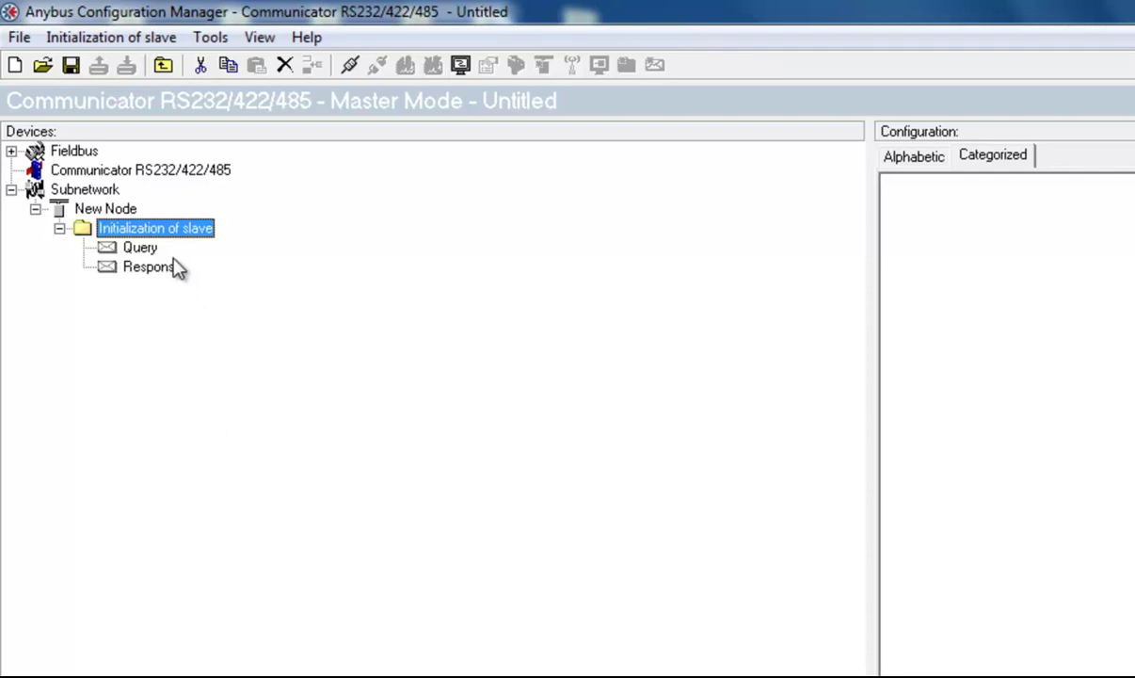
Set the initialization query's update mode to Change of state on trigger.
click(143, 247)
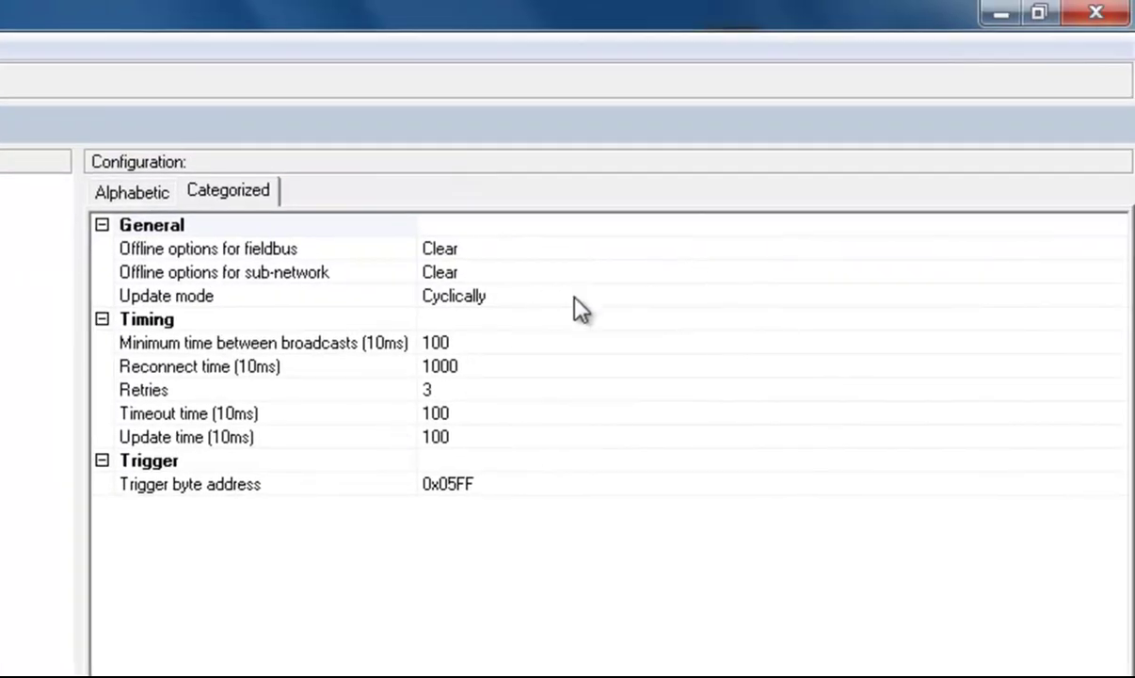
click(860, 295)
click(1115, 296)
click(1042, 385)
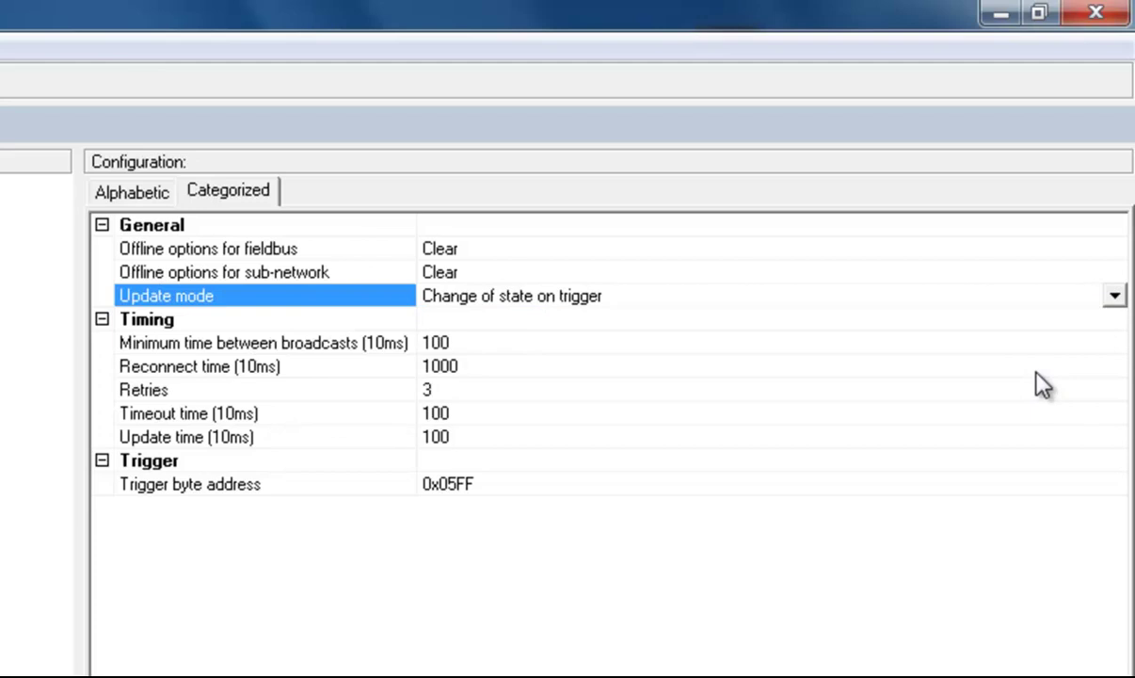
Set the trigger byte address to 0x0200 and check it in the Subnetwork Monitor.
click(556, 484)
key(BackSpace)
key(BackSpace)
key(BackSpace)
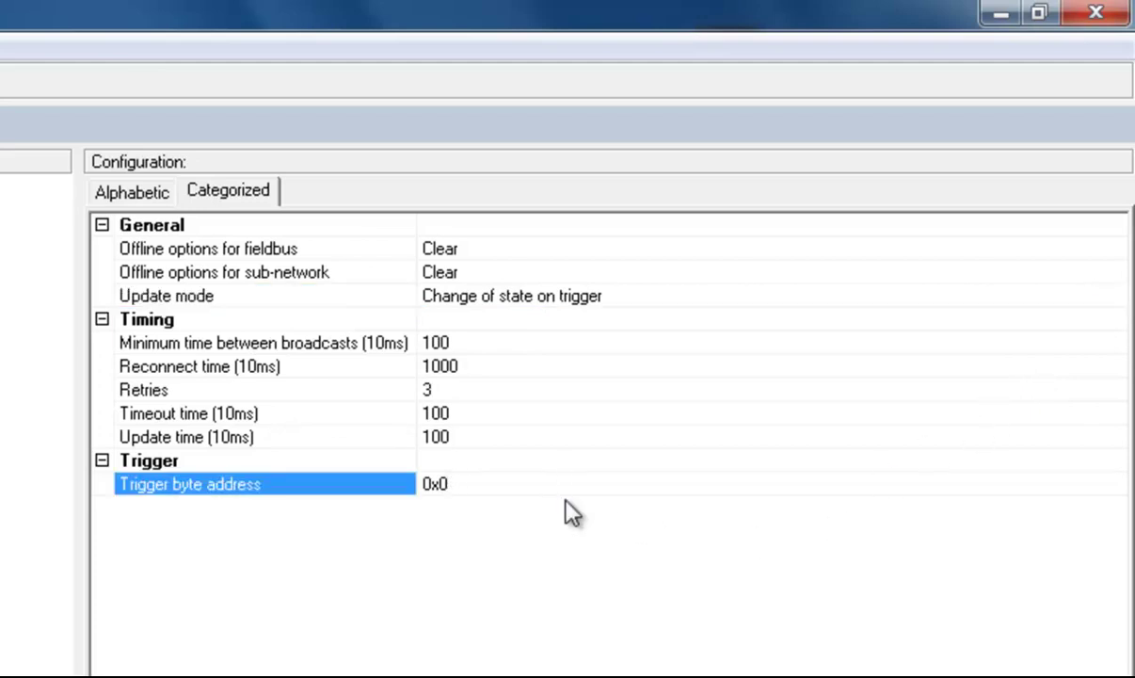
text(200)
key(Return)
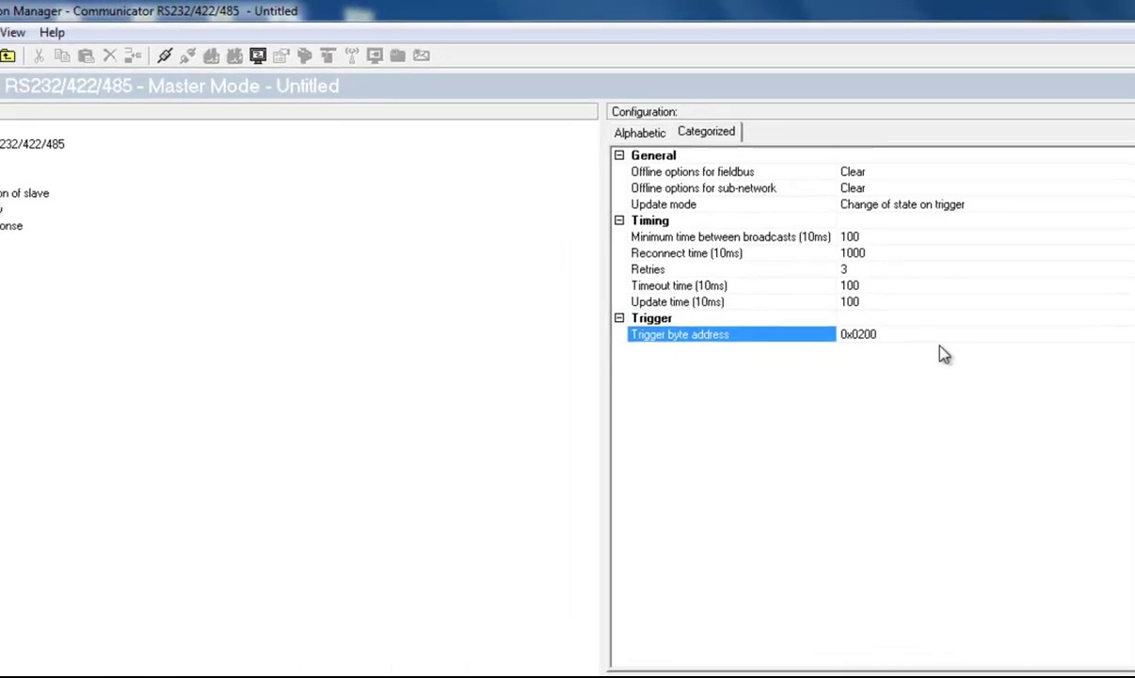
click(259, 57)
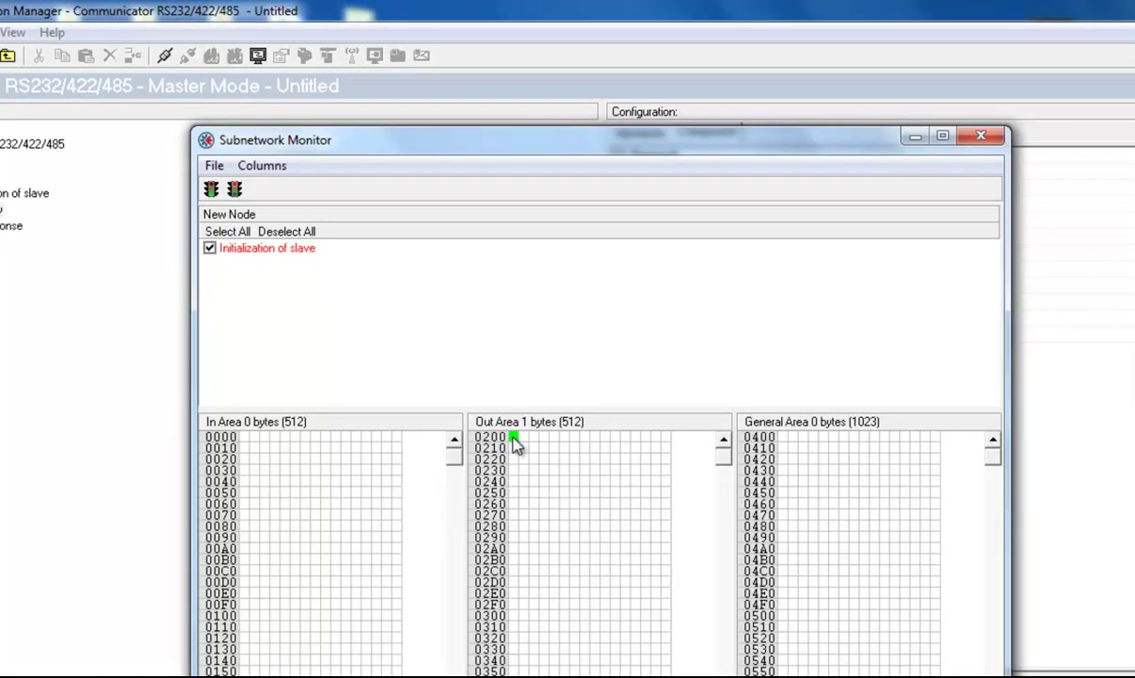
click(980, 142)
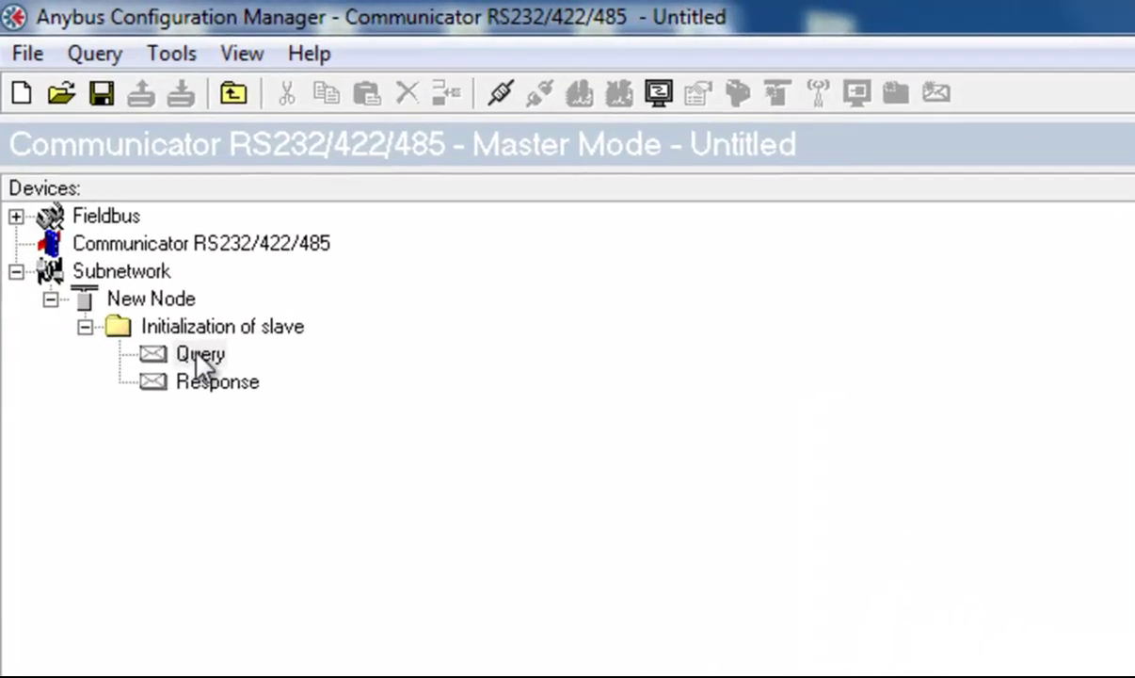
Add a constant byte 'Short frame start 0x10' with value 0x10 to the query.
right_click(196, 354)
click(448, 490)
text(Short frame start)
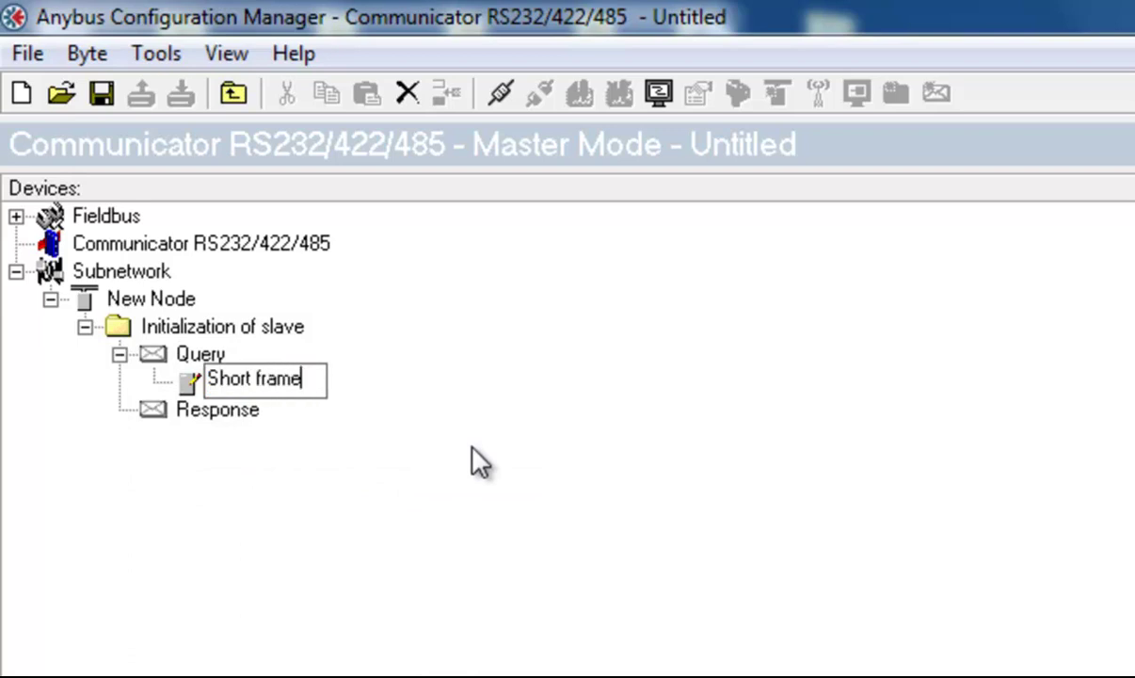
text( 0x10)
click(679, 296)
key(BackSpace)
key(BackSpace)
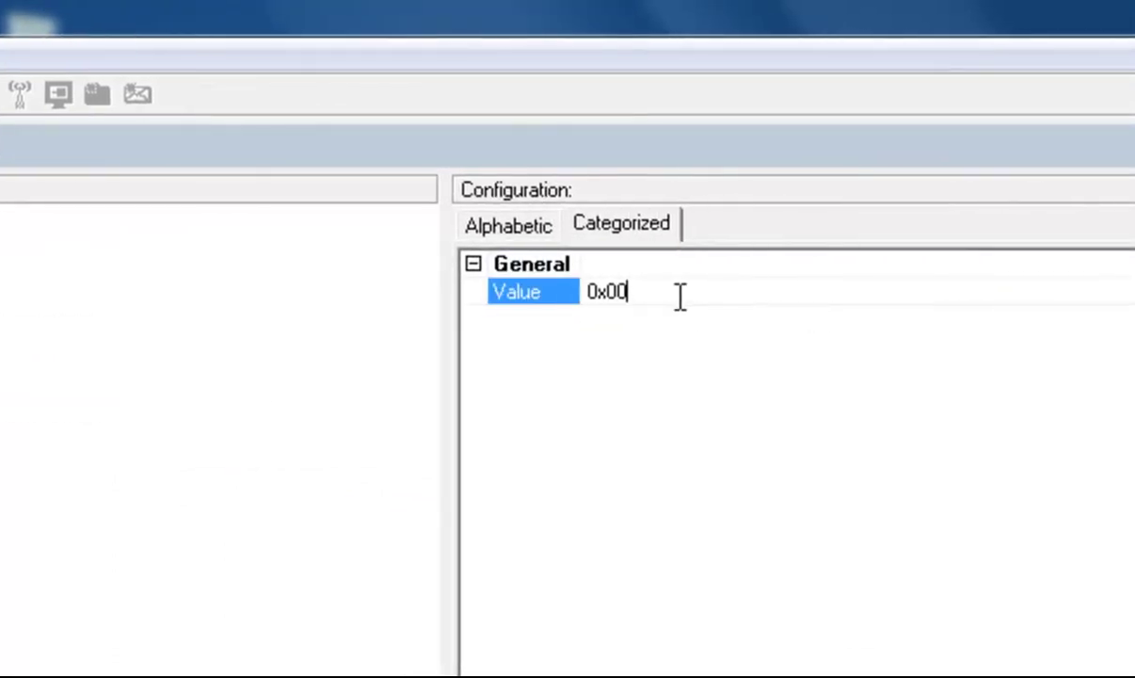
text(10)
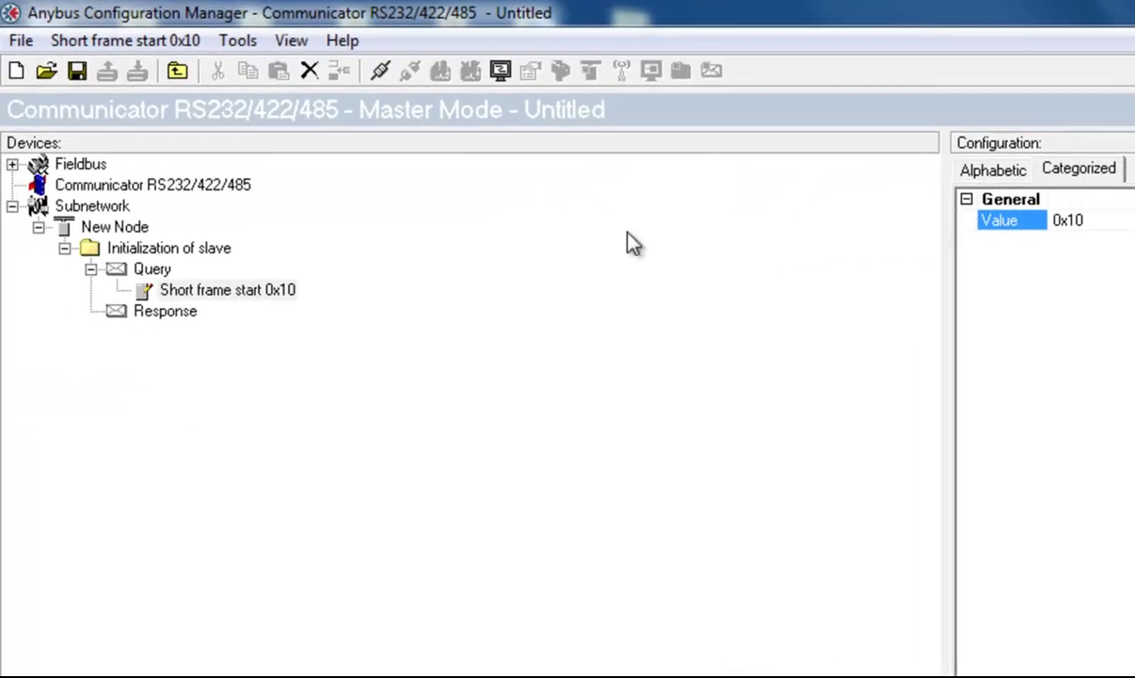
Add a constant byte 'C-field (initialization of slave)' with value 0x40.
right_click(147, 272)
click(243, 407)
text(C-field (initialization of slave))
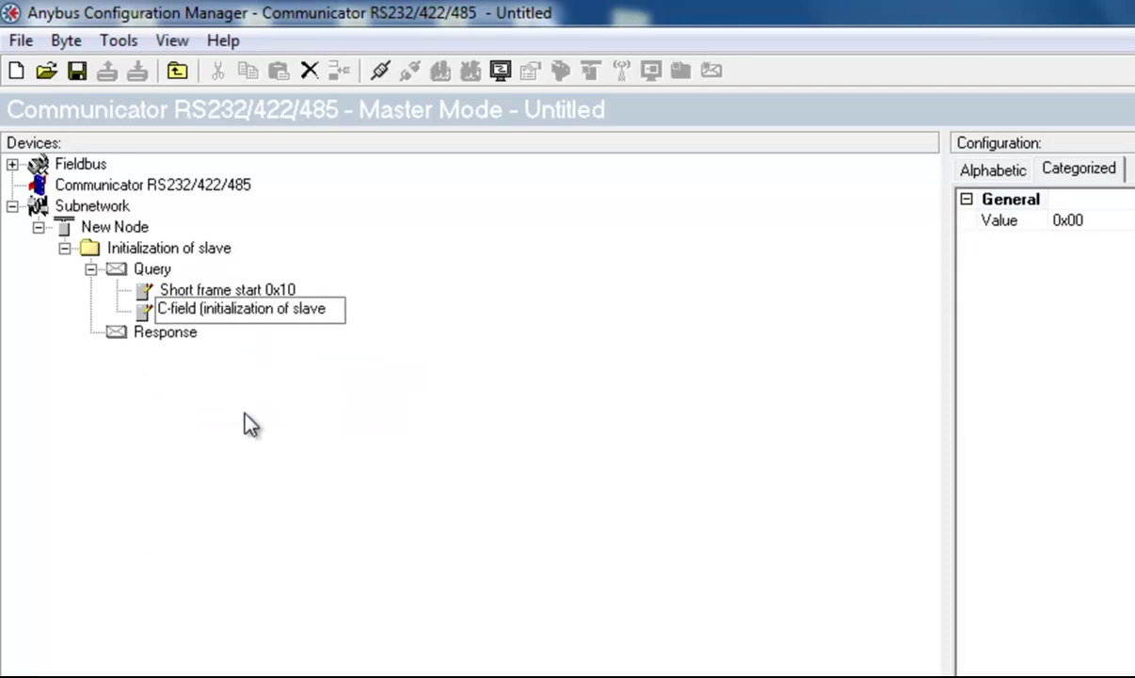
key(Return)
click(1113, 219)
text(0x40)
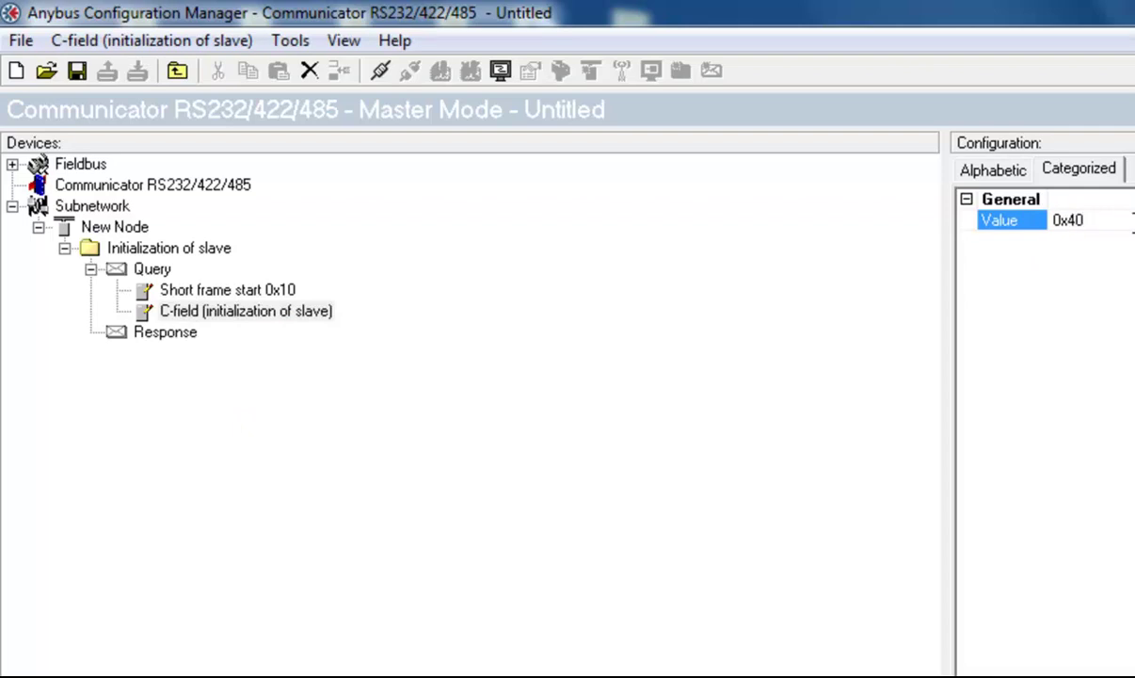
Add a constant byte named 'Slave address' to the query.
right_click(152, 268)
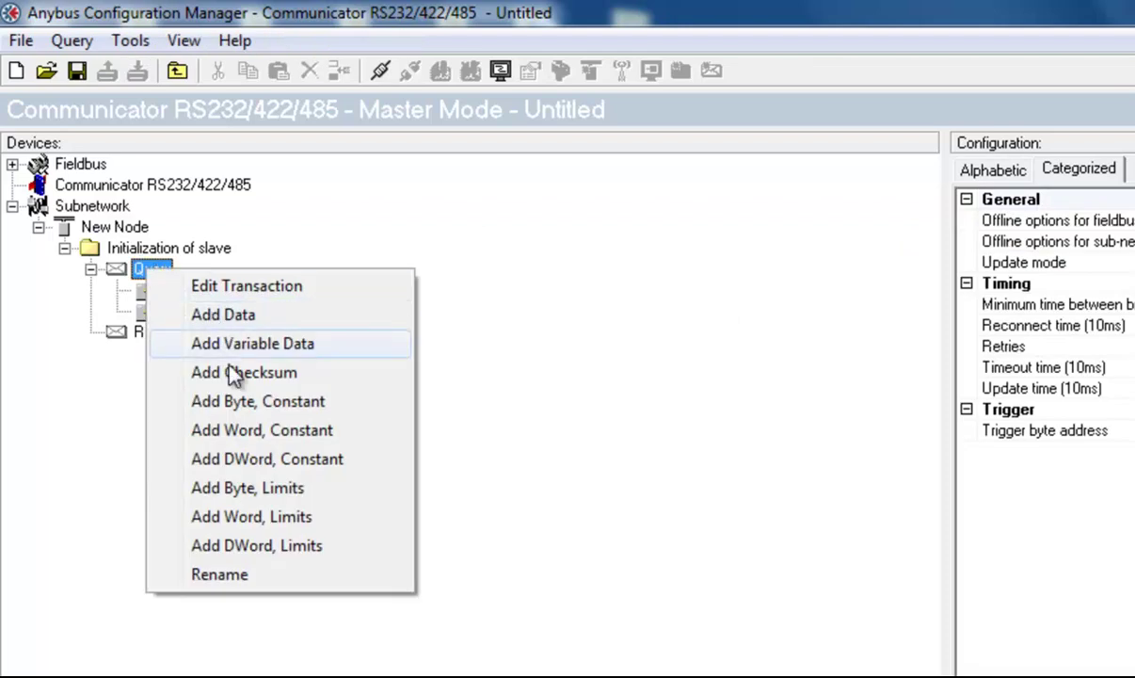
click(244, 405)
text(Slave address)
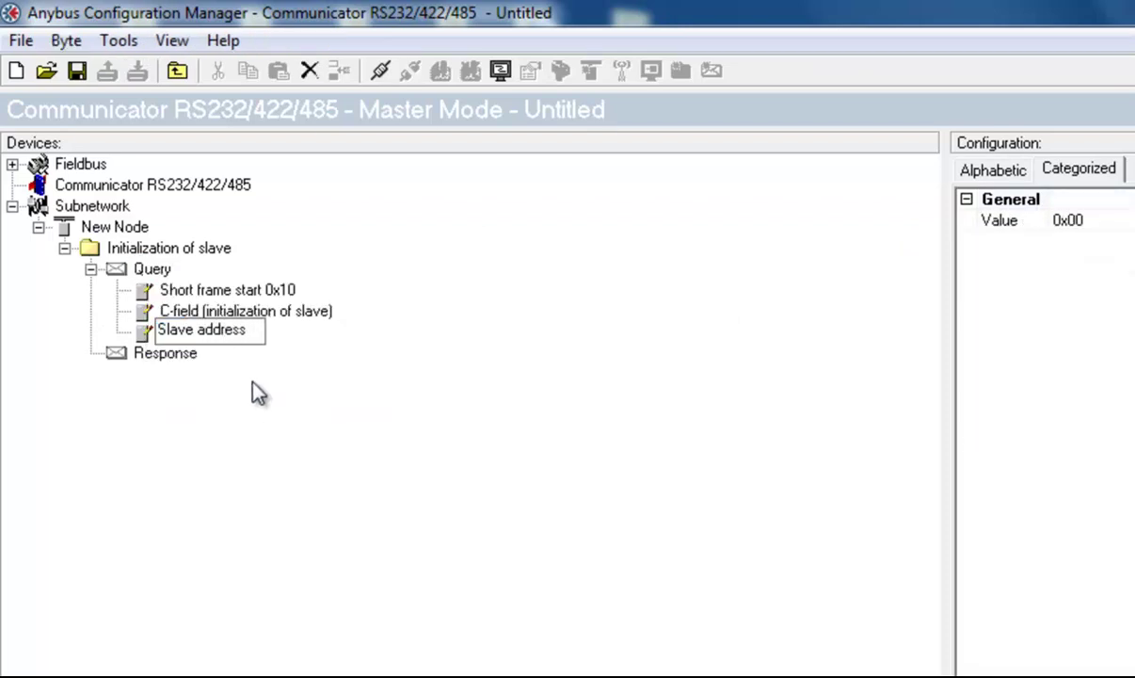
click(1107, 229)
Set Slave address to 0x01 and add an ADD checksum starting at byte 0x0001.
text(0x01)
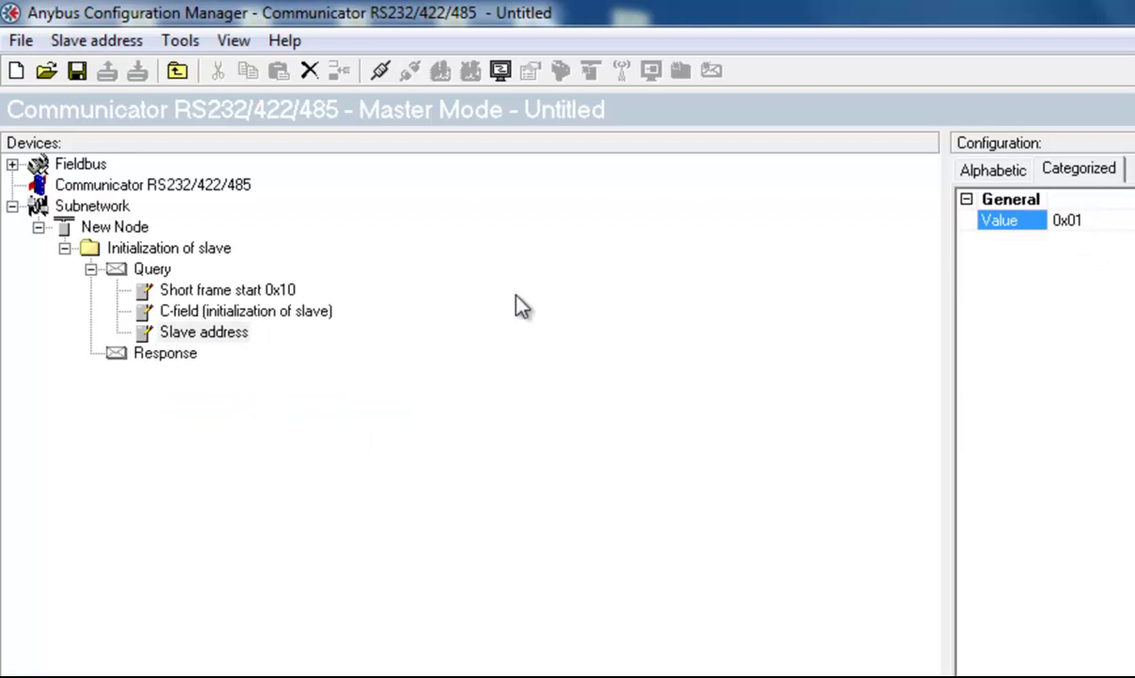
right_click(158, 270)
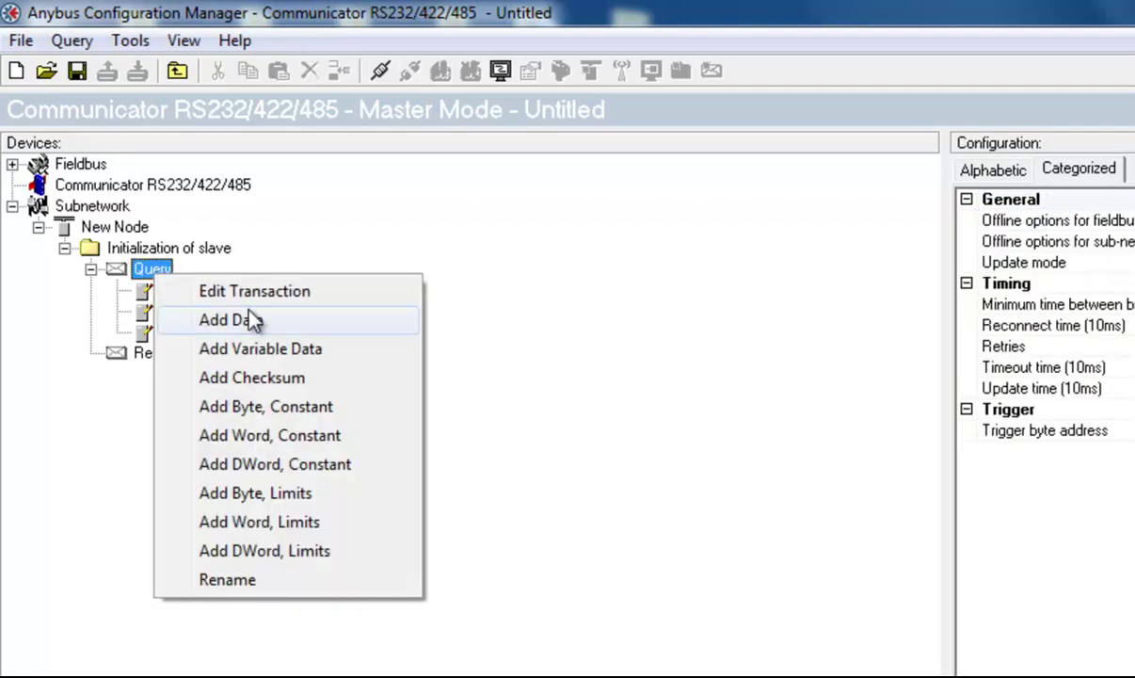
click(263, 376)
click(1134, 222)
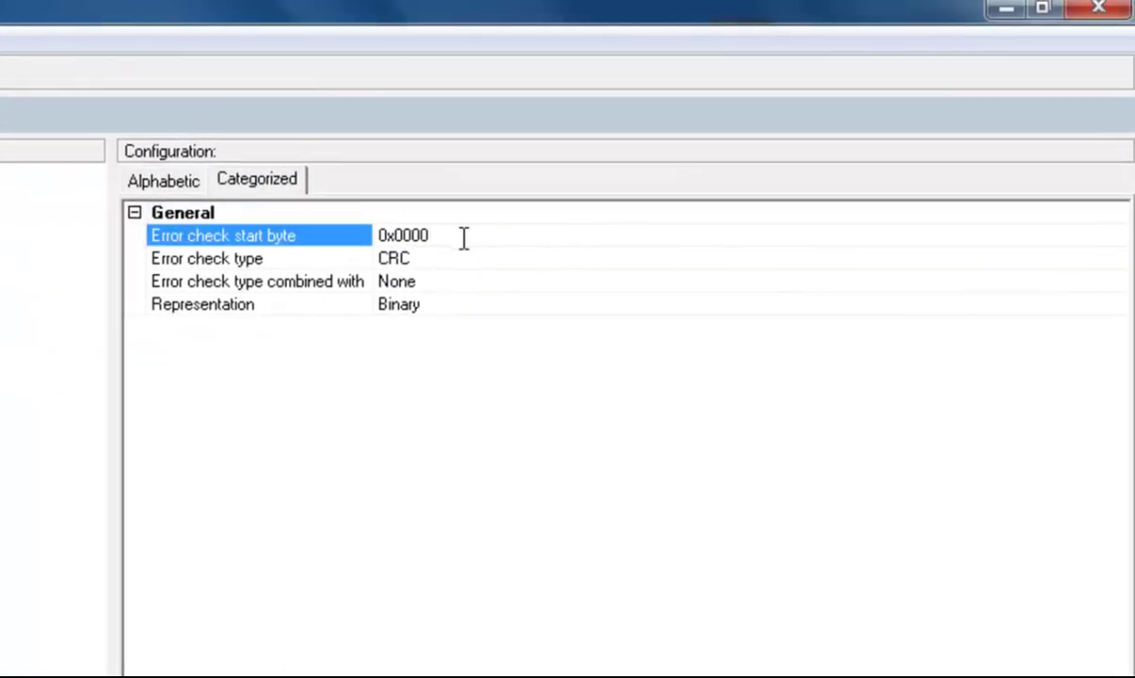
text(0x0001)
click(451, 262)
click(1117, 264)
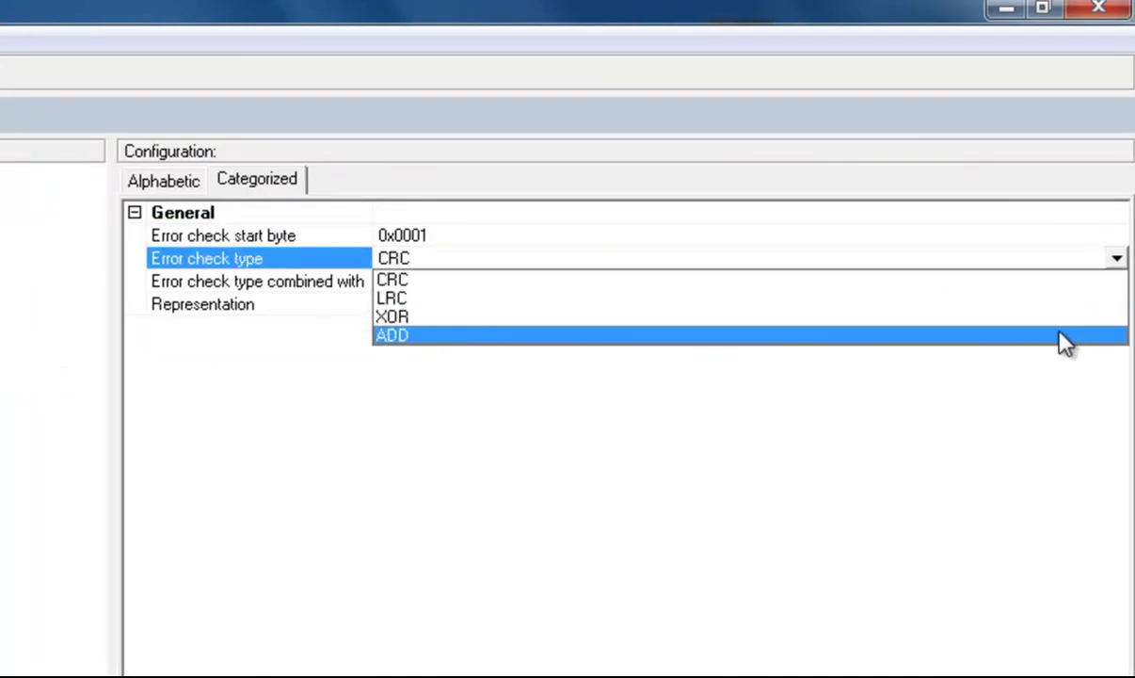
click(996, 335)
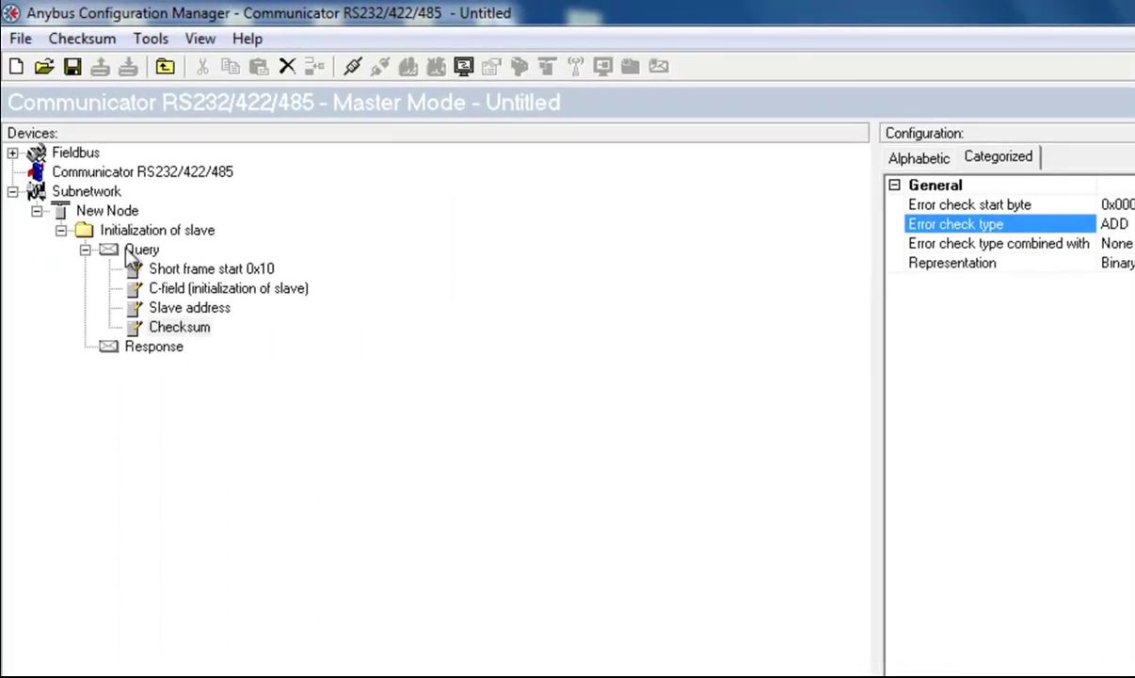
Append a constant 'Stop character' byte with value 0x16 to the query.
right_click(141, 249)
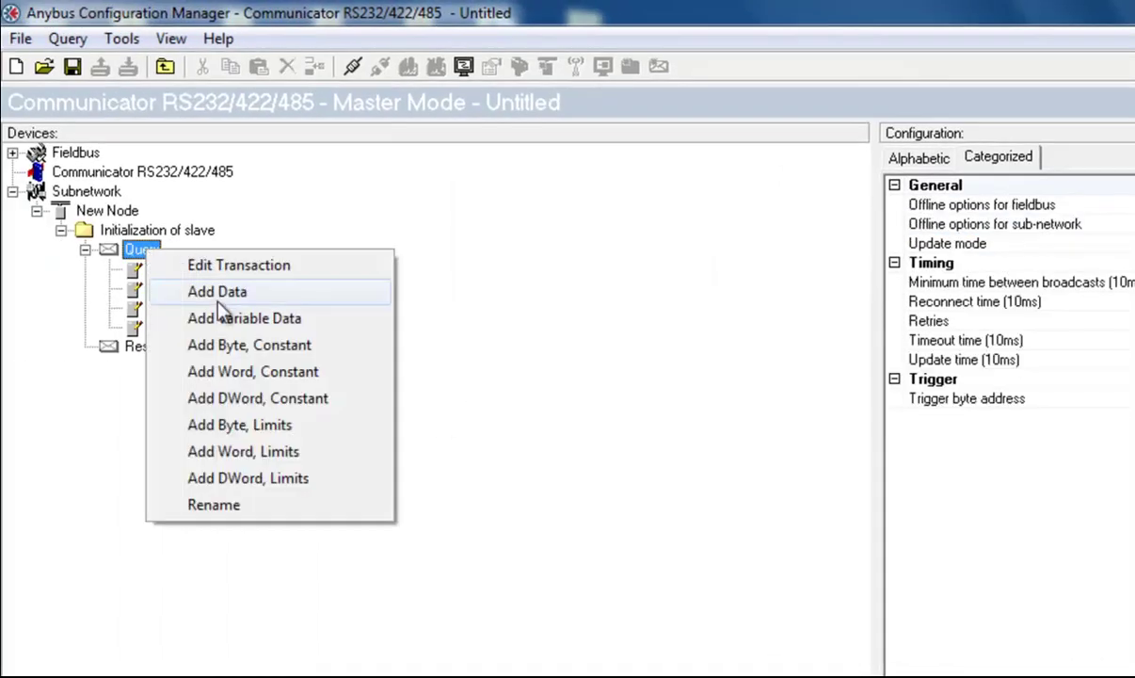
click(242, 345)
text(Stop c)
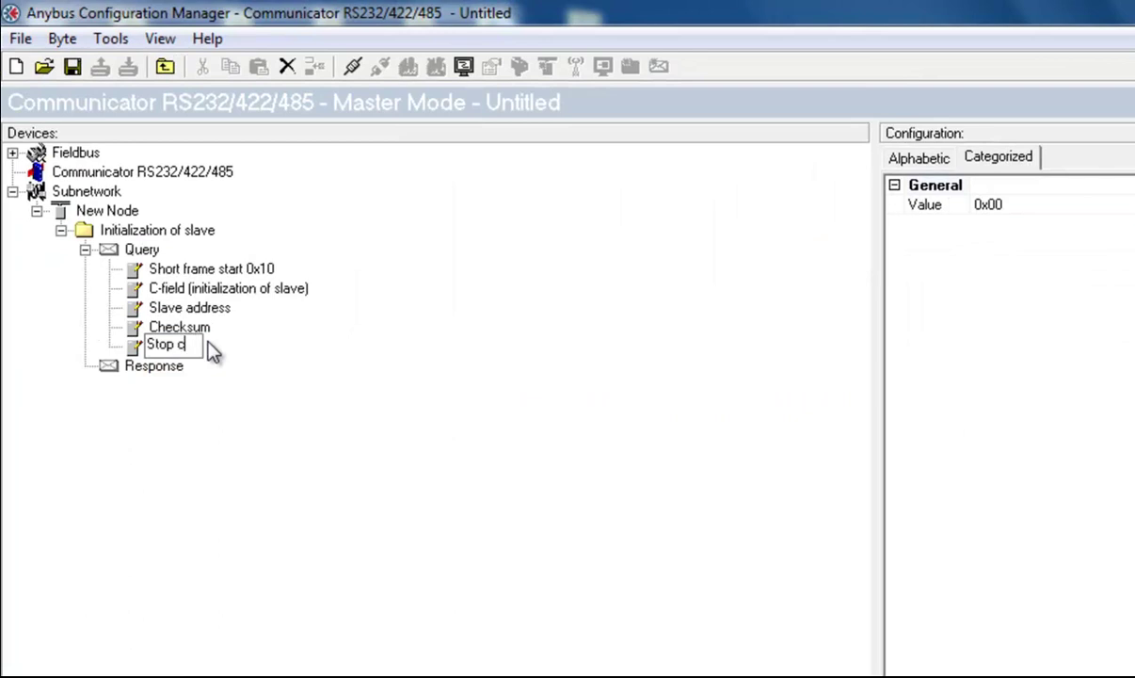
text(haracter)
key(Return)
click(1024, 205)
key(BackSpace)
key(BackSpace)
text(16)
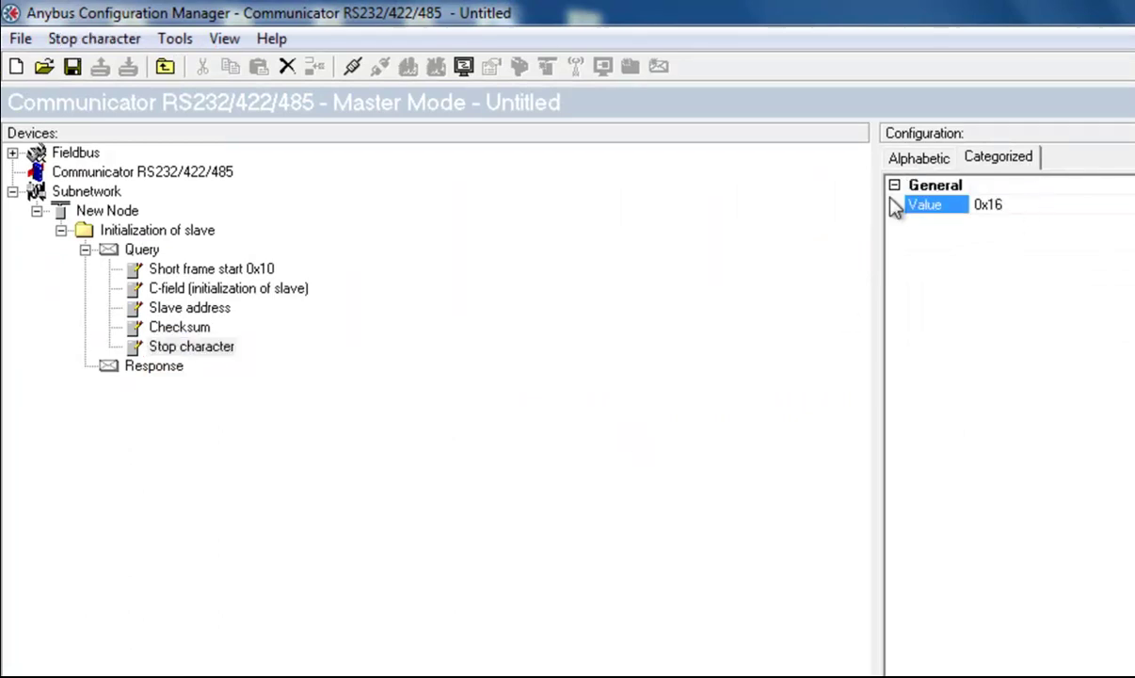
Enable the response's trigger byte at address 0x0000 and review the Subnetwork Monitor.
click(151, 369)
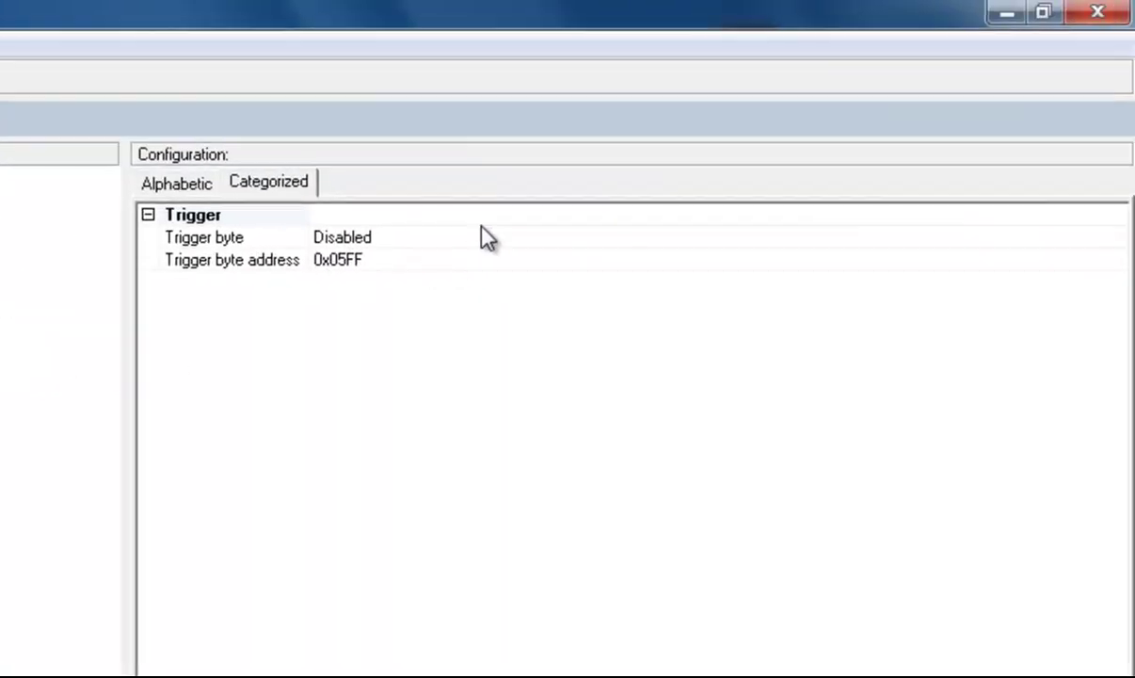
click(489, 239)
click(1115, 236)
click(984, 258)
click(425, 256)
key(BackSpace)
key(BackSpace)
key(BackSpace)
text(000)
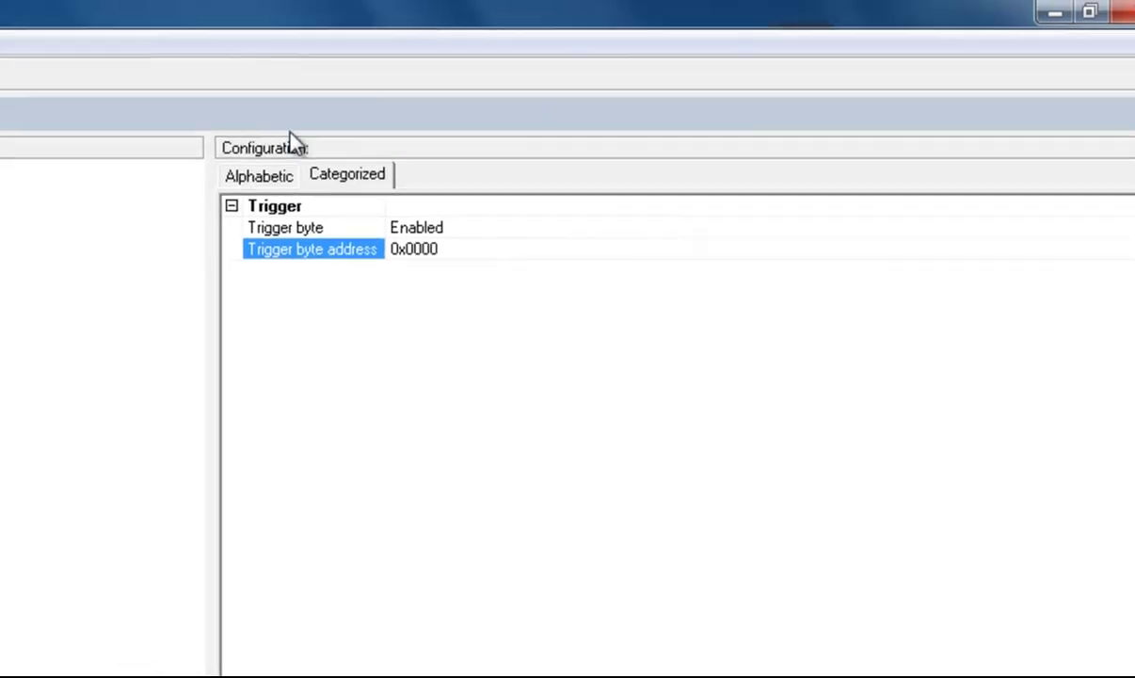
click(382, 53)
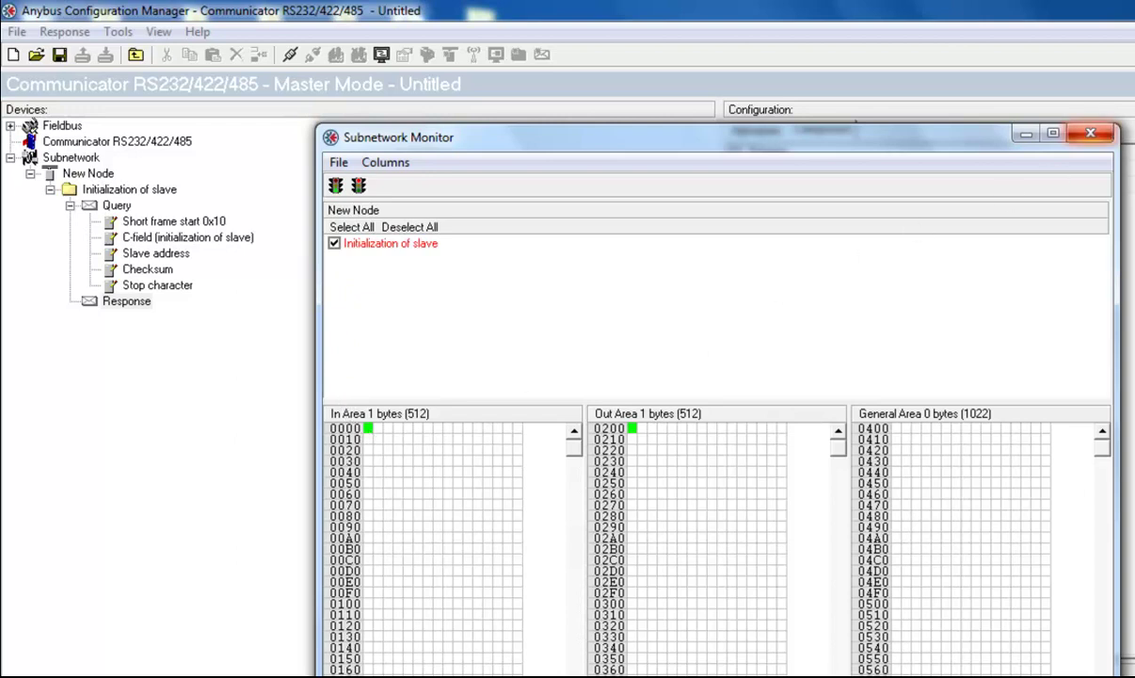
click(1092, 138)
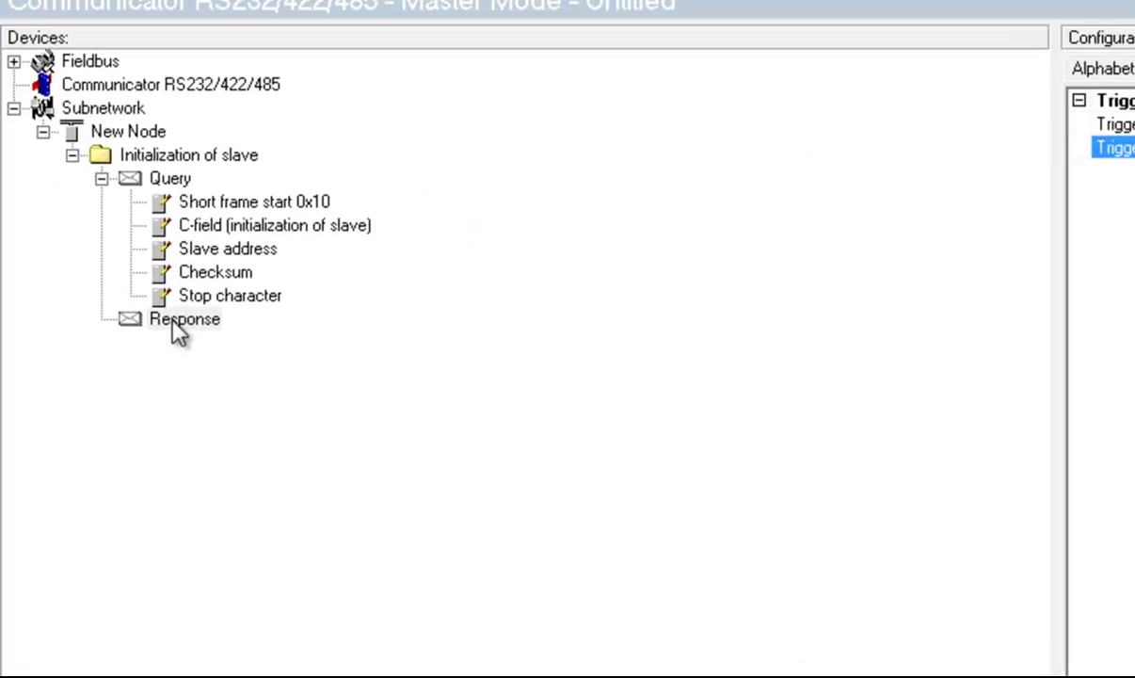
Add a constant byte 'single character response 0xE5' with value 0xE5 to the response.
right_click(118, 302)
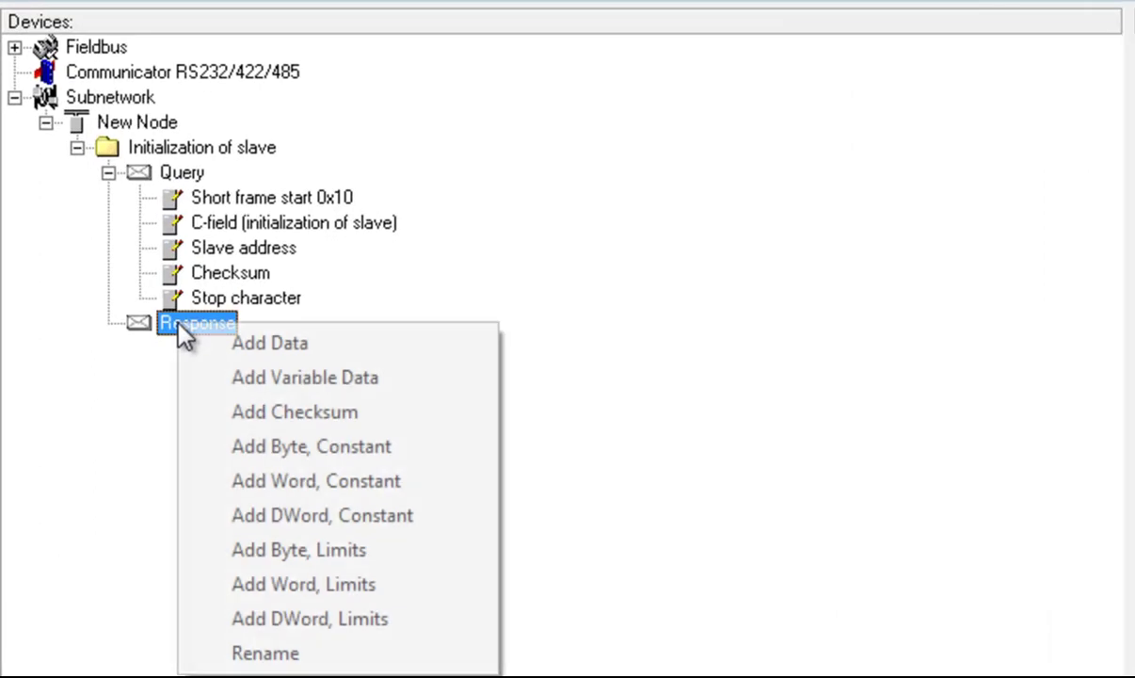
click(277, 445)
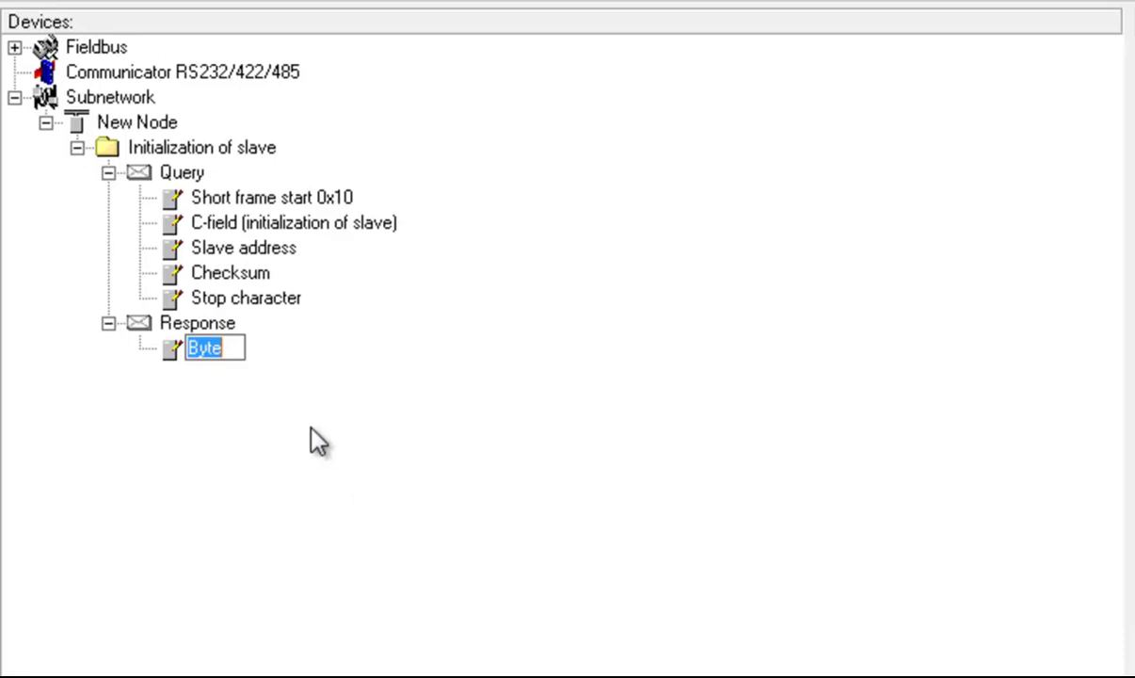
text(single character response 0)
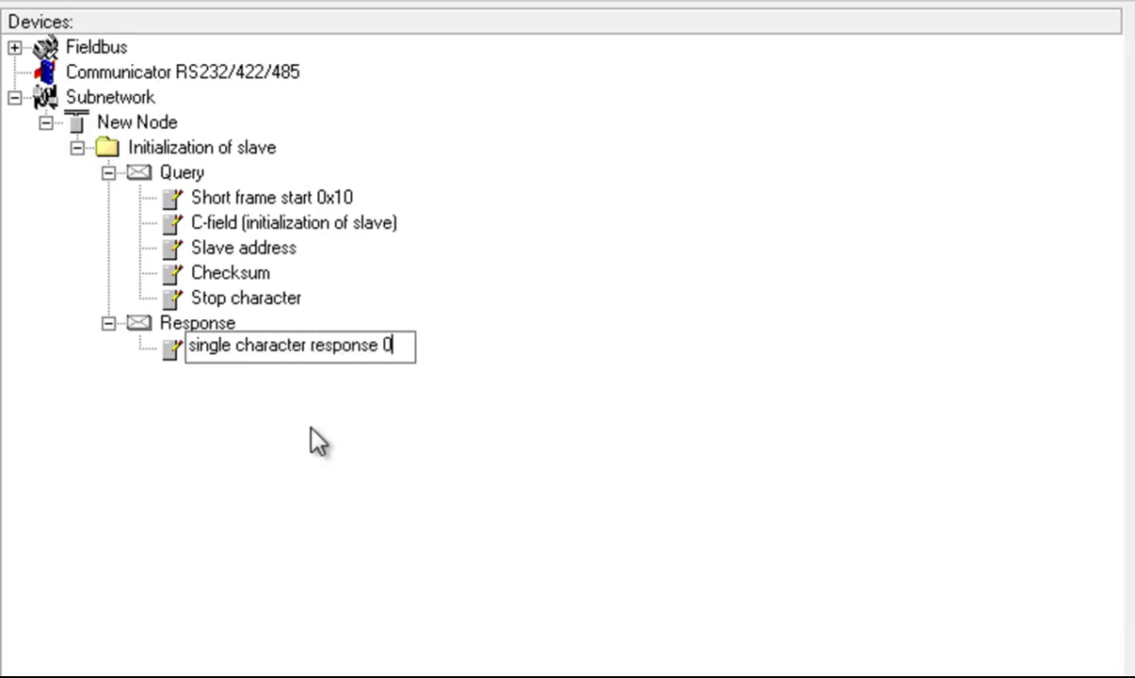
text(xE5)
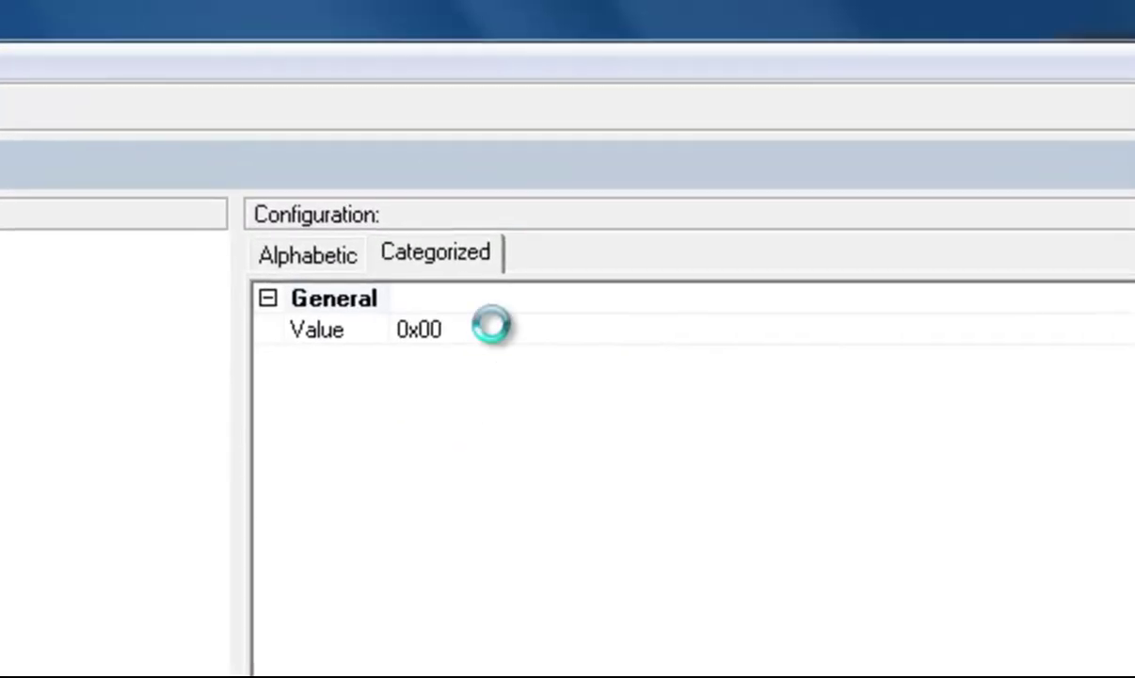
click(584, 311)
key(BackSpace)
key(BackSpace)
text(E)
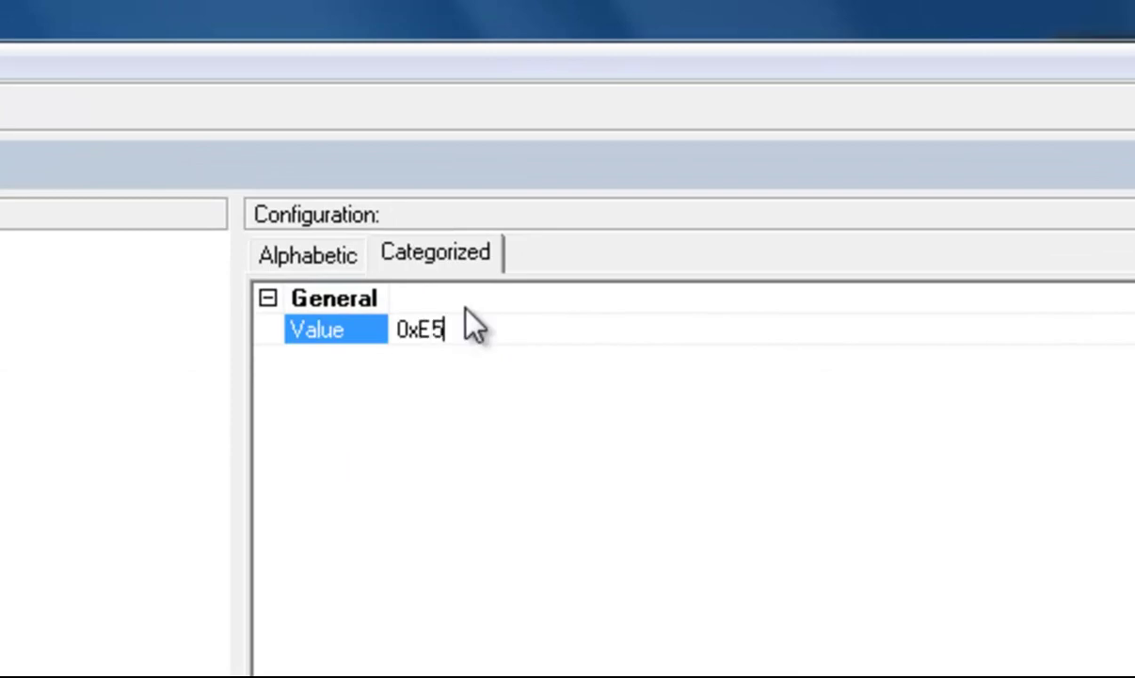
text(5)
key(Return)
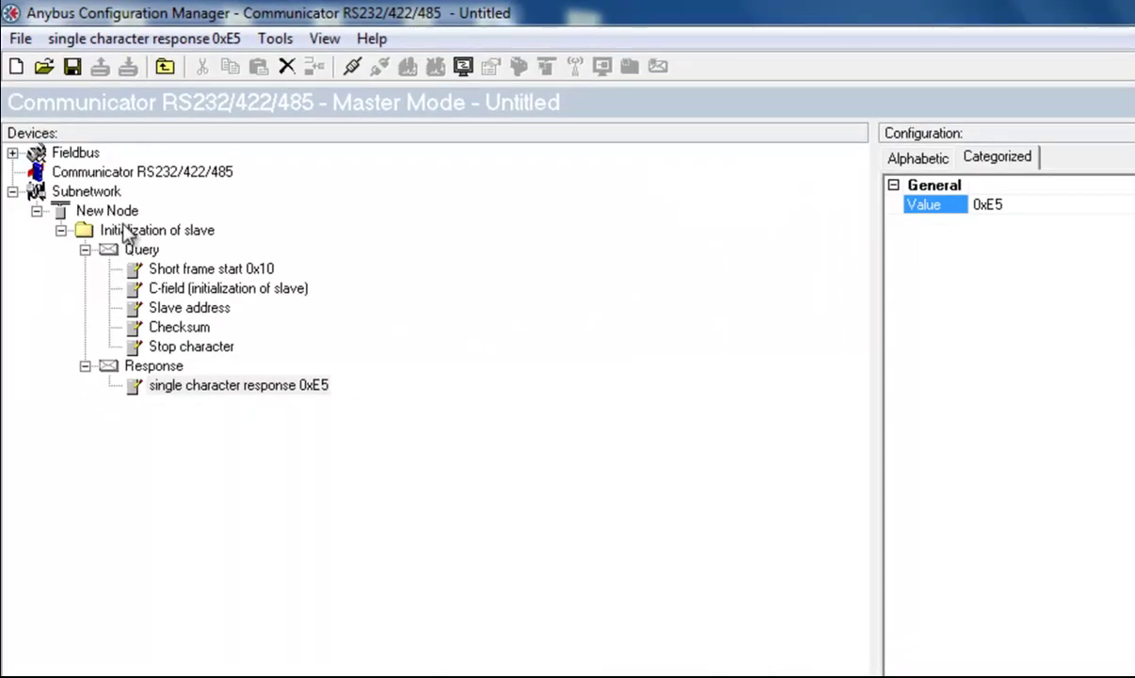
click(132, 231)
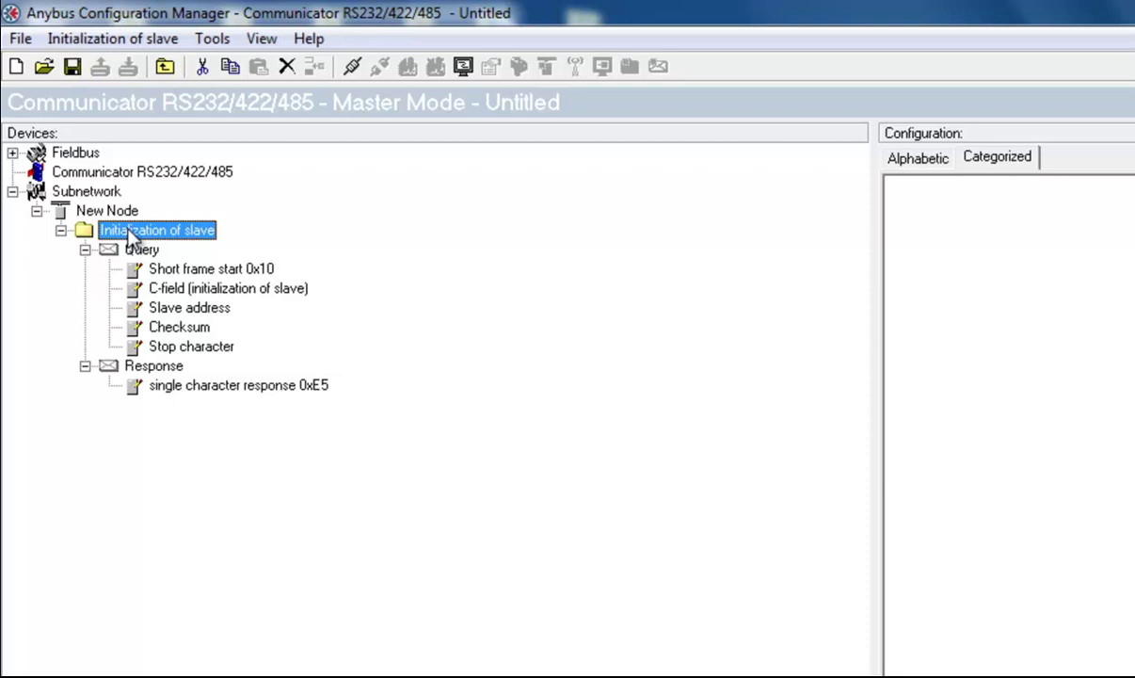
Add a second transaction to New Node named 'Read multi-telegram'.
click(104, 210)
right_click(99, 212)
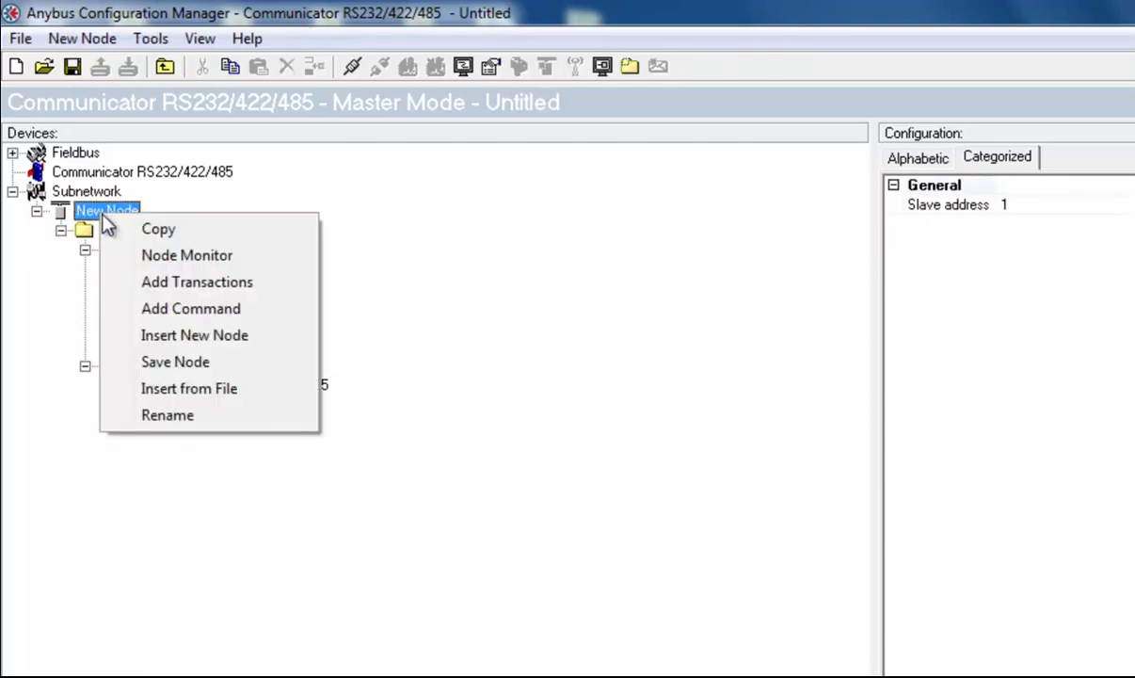
click(195, 282)
text(Read multi-telegram)
key(Return)
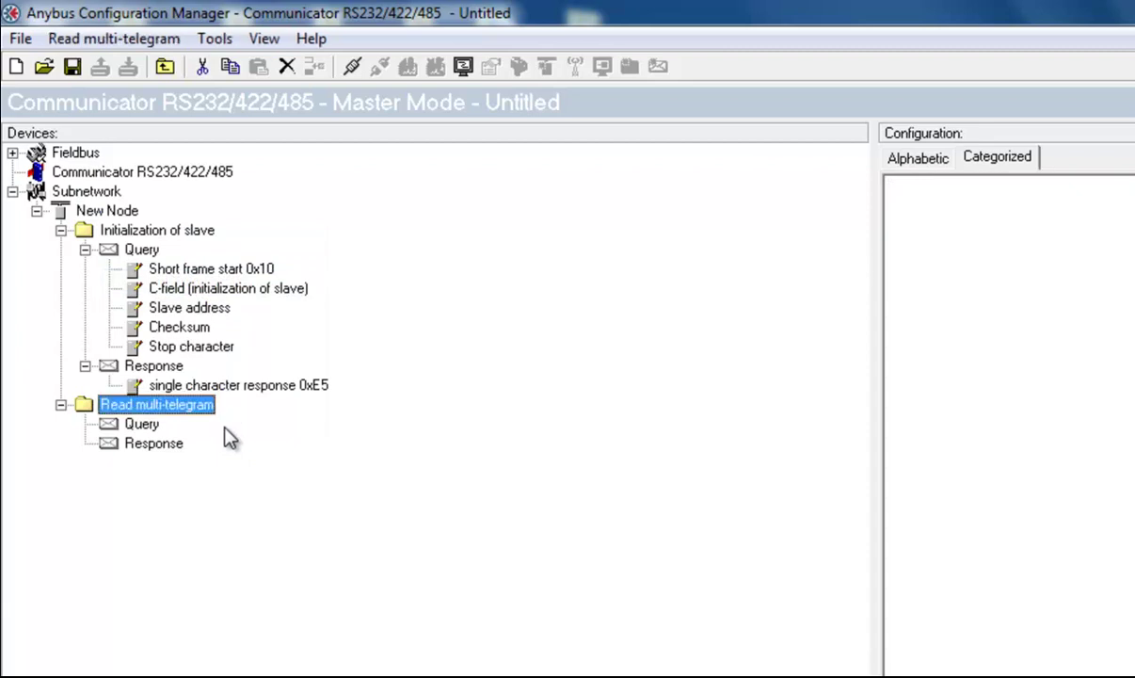
Set its query to Change of state on trigger with trigger byte address 0x0201, then check the monitor.
click(132, 425)
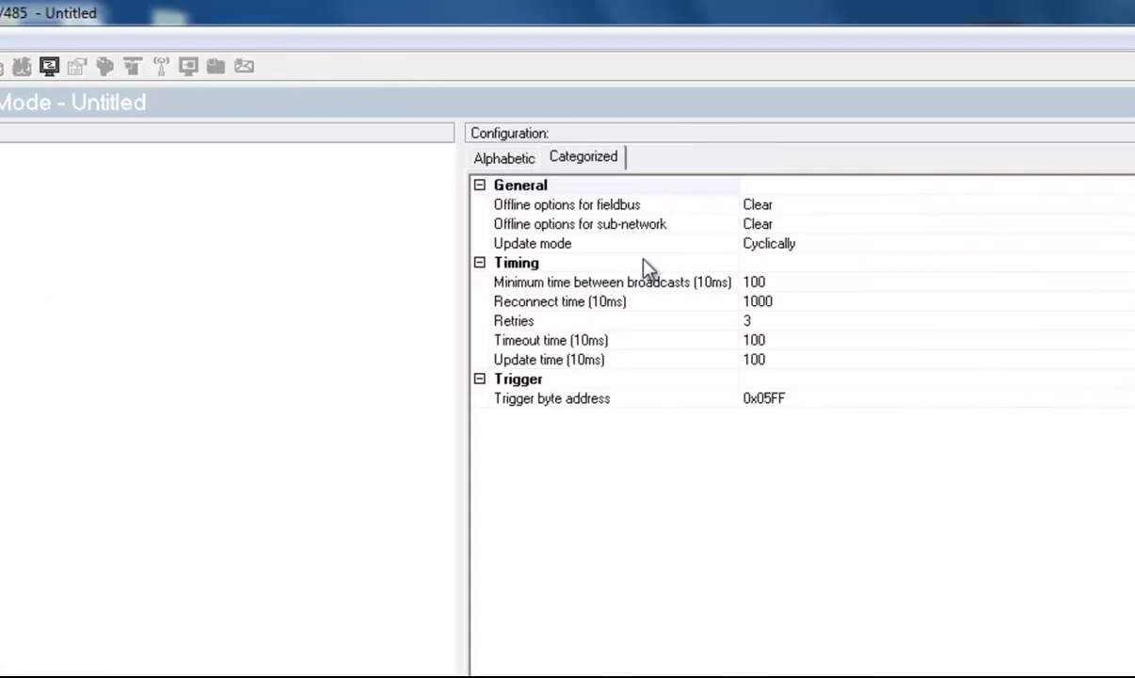
click(708, 245)
click(1119, 243)
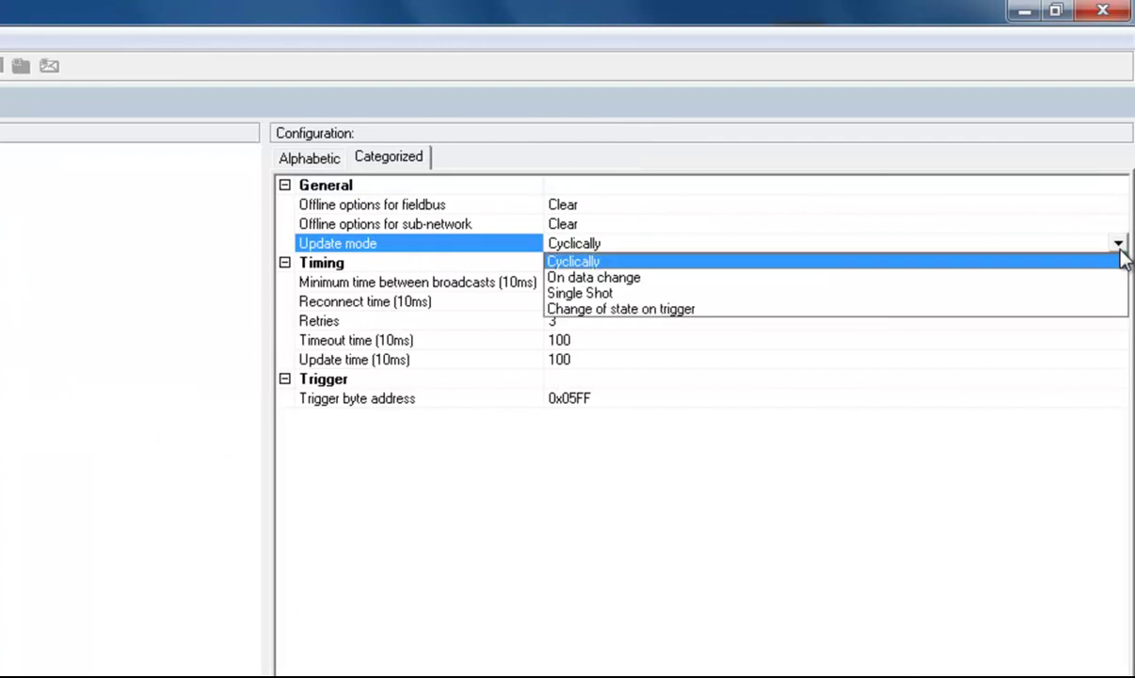
click(885, 313)
click(622, 399)
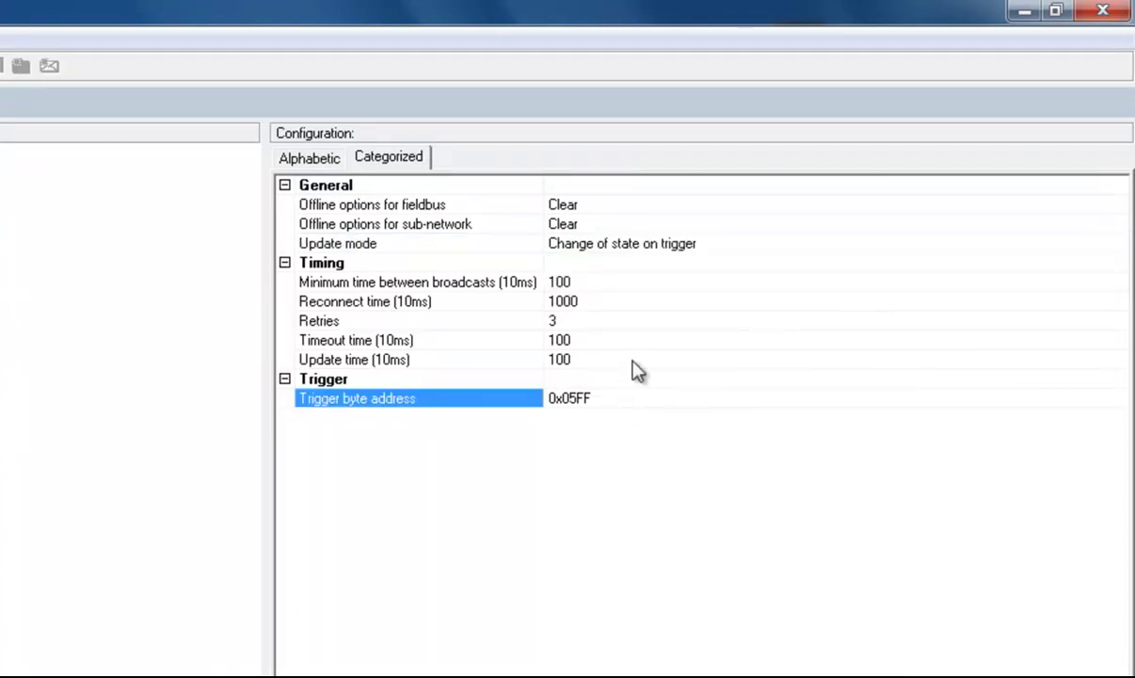
key(BackSpace)
key(BackSpace)
key(BackSpace)
text(201)
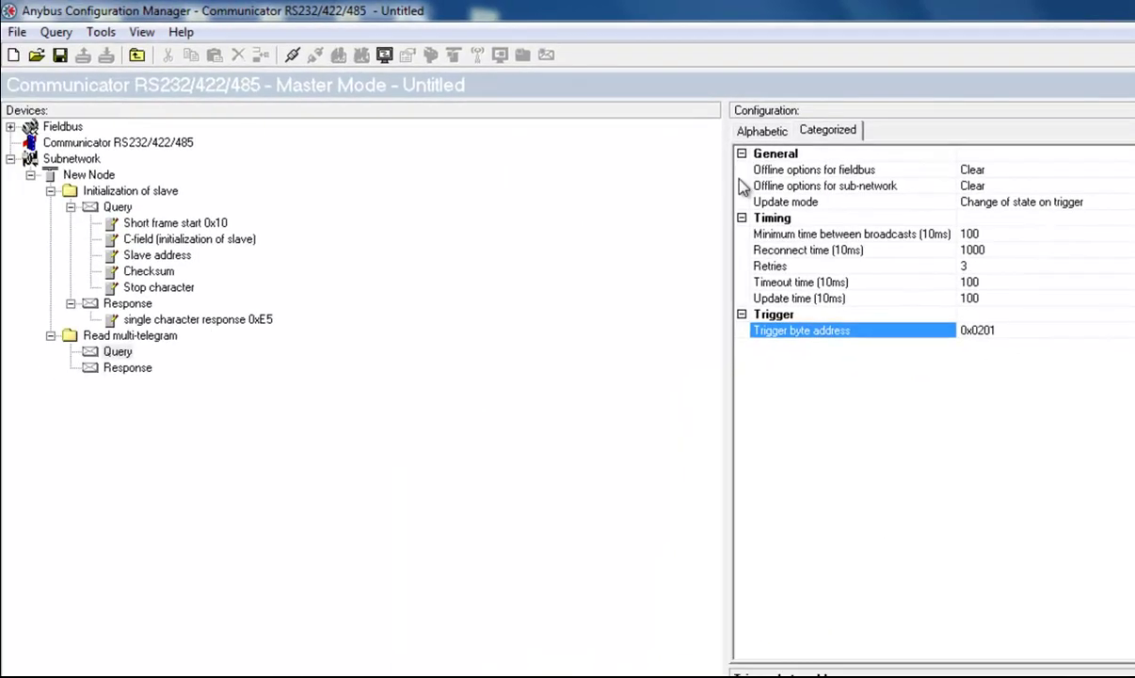
click(383, 54)
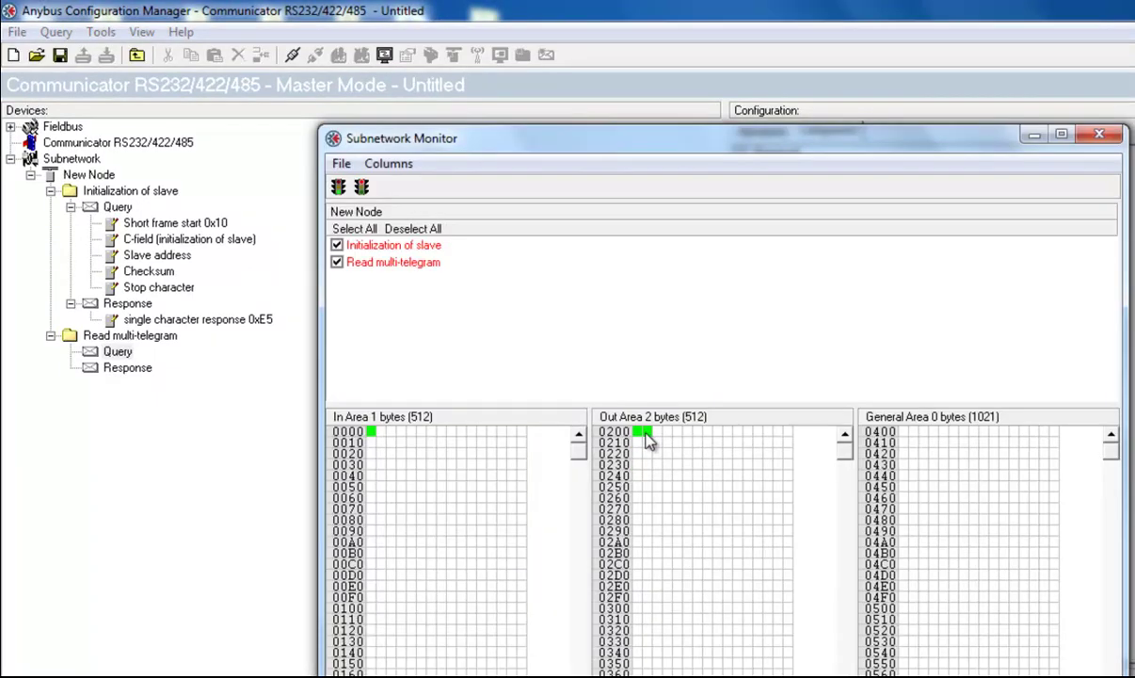
click(1102, 134)
Add a constant byte 'Short frame start 0x10' with value 0x10 to the Read multi-telegram query.
right_click(110, 354)
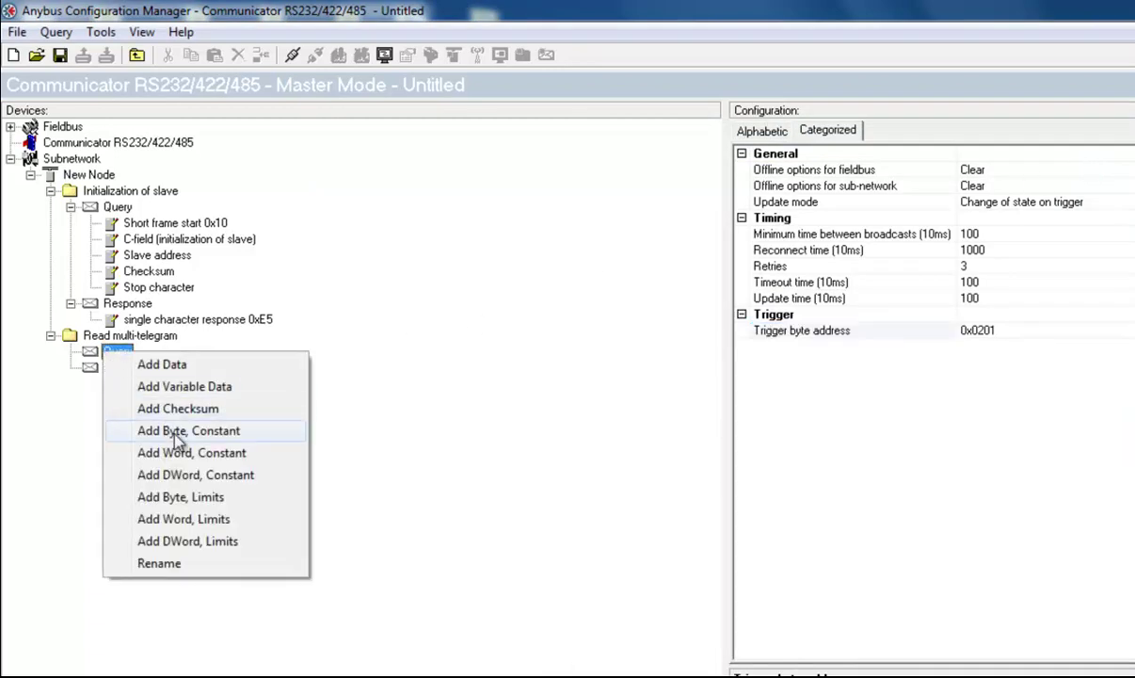
click(189, 430)
text(Short frame start 0x10)
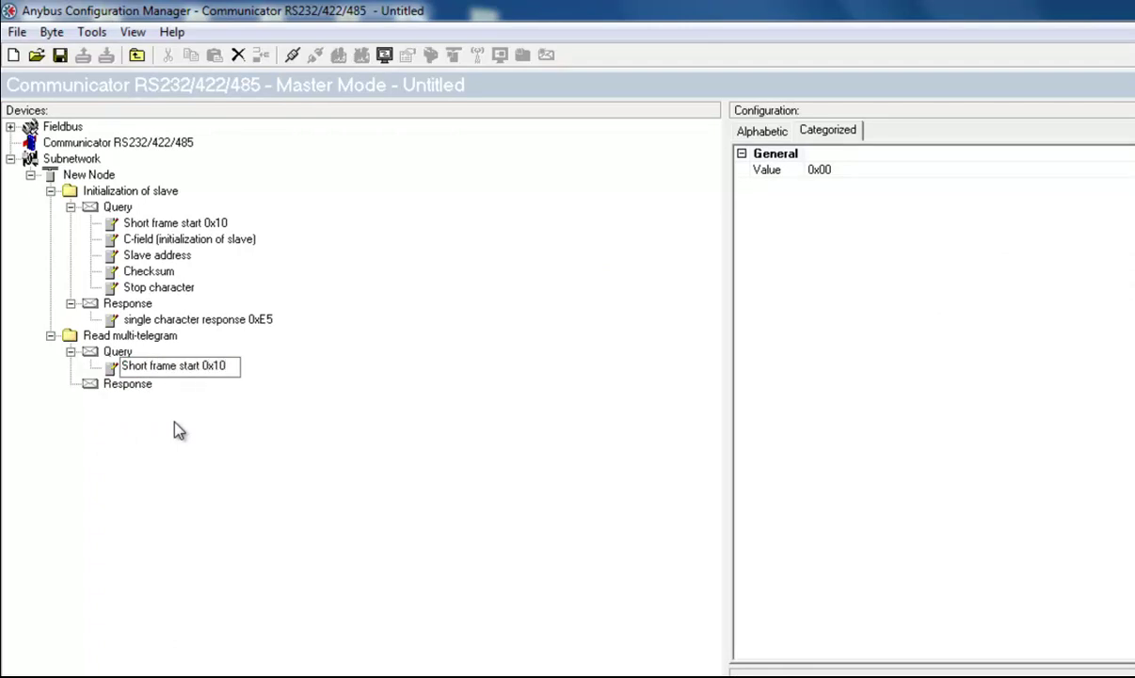
key(Return)
click(843, 170)
text(0x10)
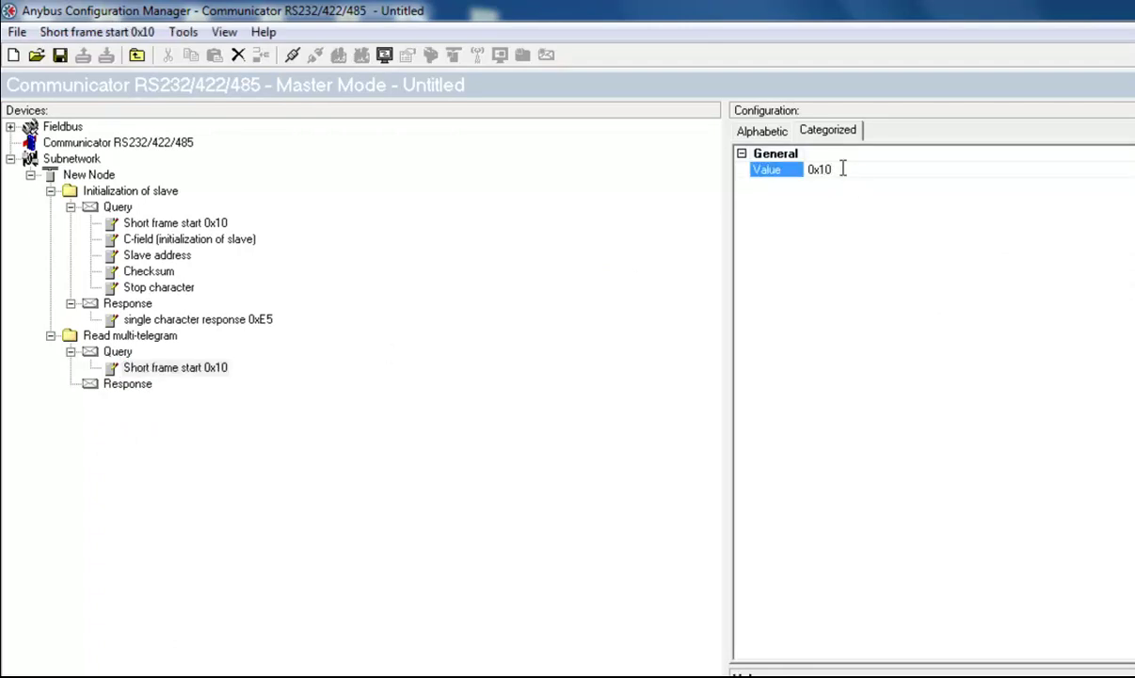
Add a constant byte 'C-field (request for class 2 data)' with value 0x4B.
right_click(118, 353)
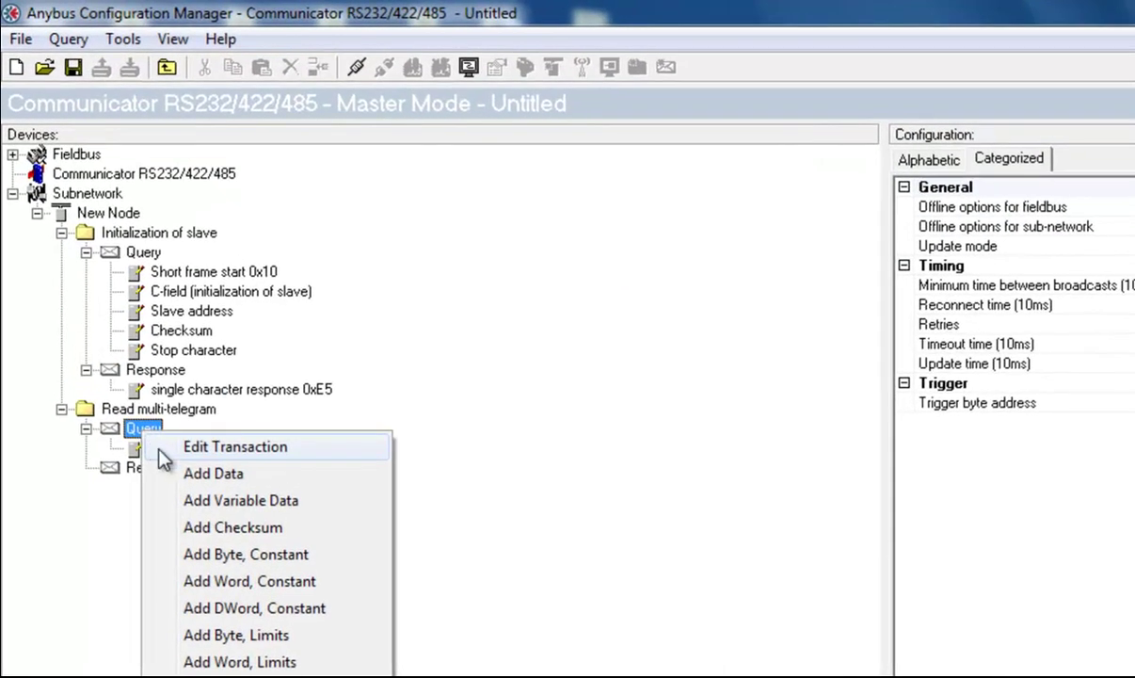
click(241, 554)
text(C-field ()
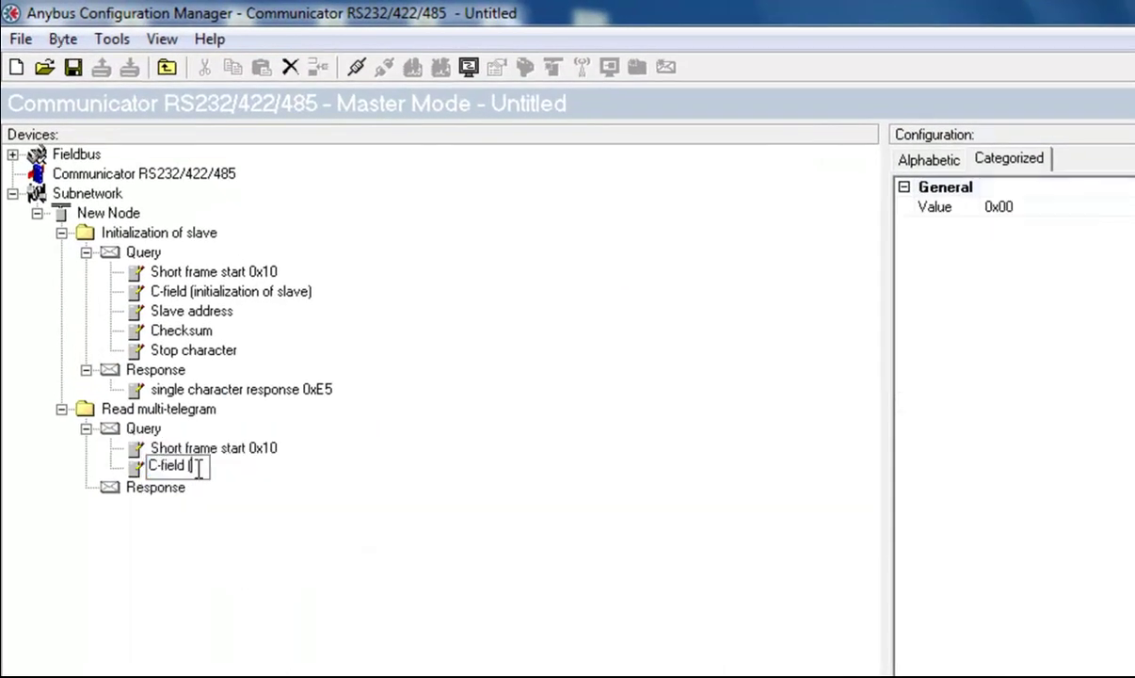
text(request for class 2 data)
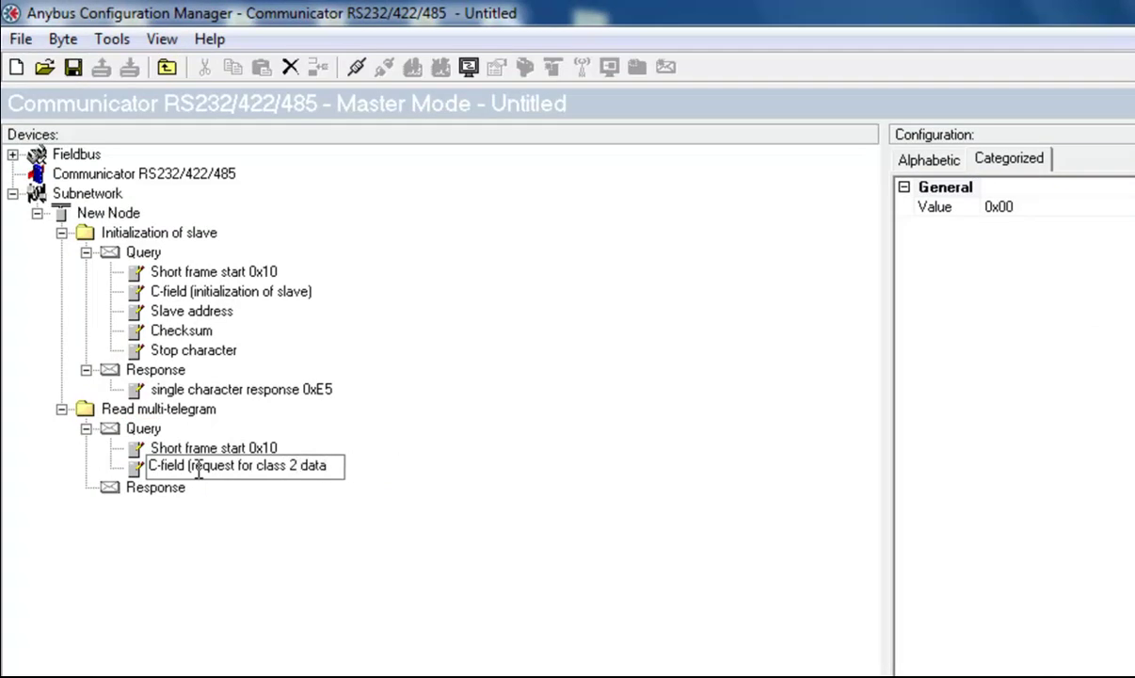
text())
key(Return)
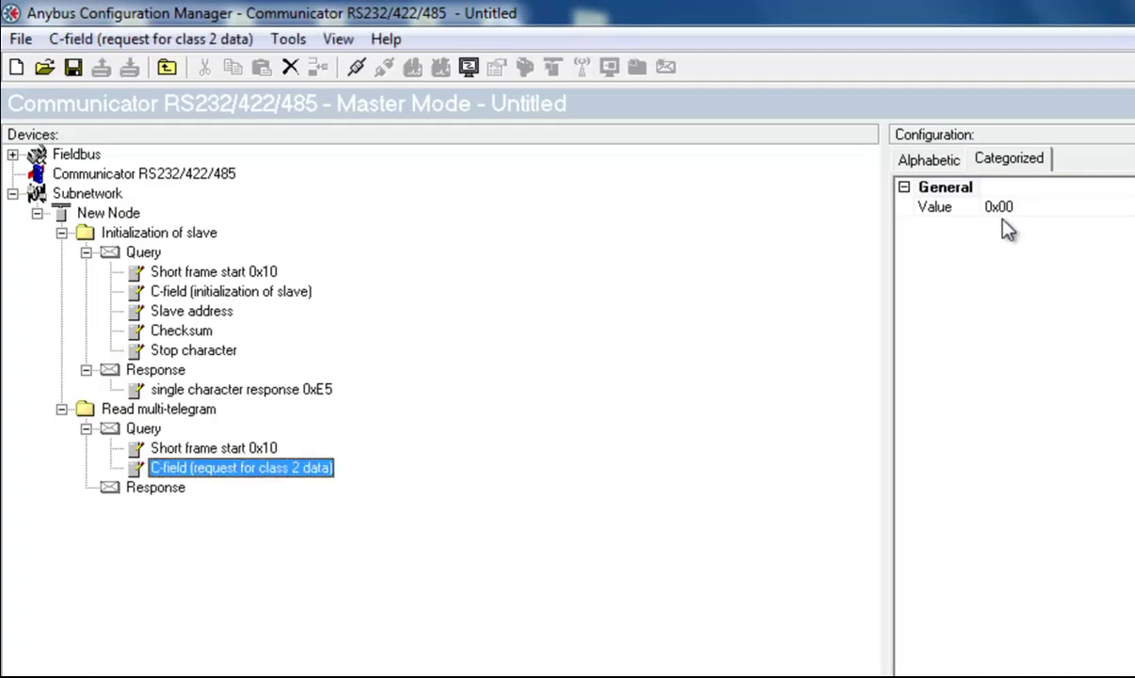
click(998, 208)
text(0x4B)
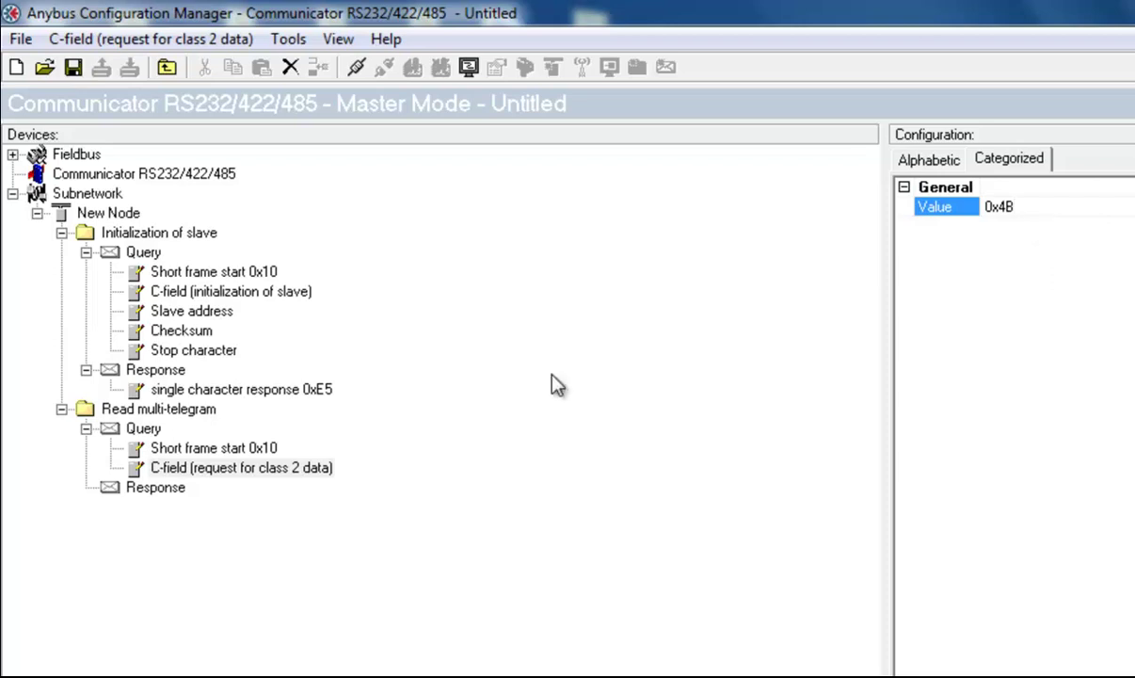
Add a 'Slave address' constant byte with value 0x01 to the Read multi-telegram query.
click(151, 429)
right_click(171, 432)
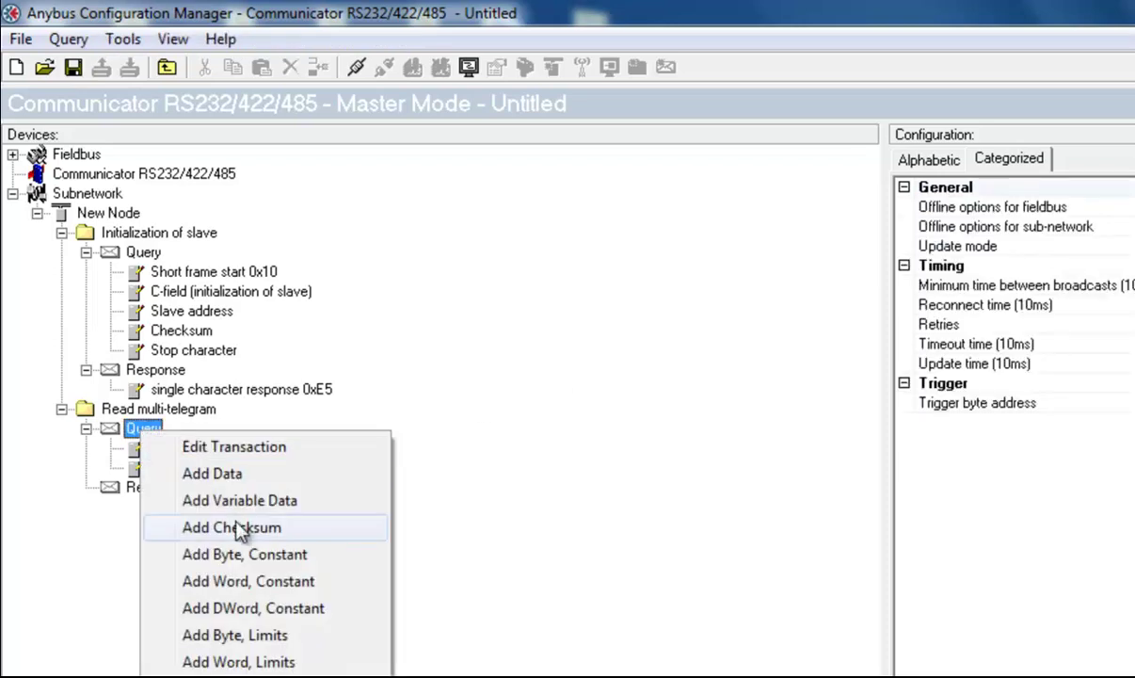
click(246, 553)
text(Slave address)
click(1066, 207)
double_click(1066, 207)
text(0x01)
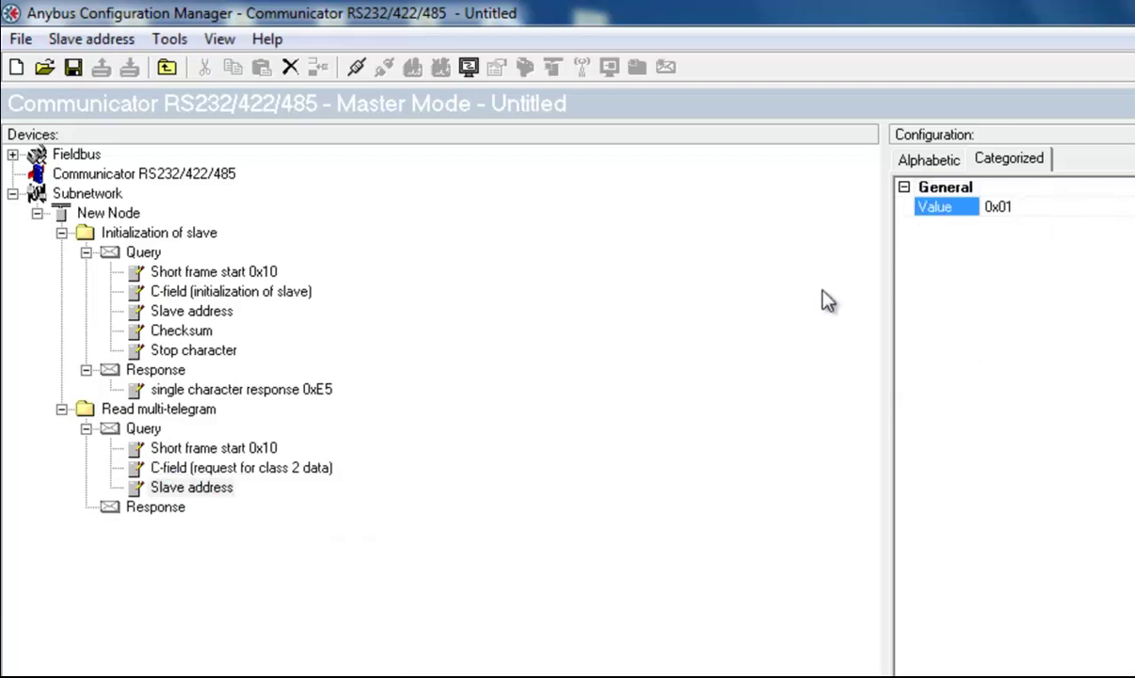
Add a checksum to the query starting at byte 0x0001 with error check type ADD.
click(143, 428)
right_click(149, 429)
click(240, 527)
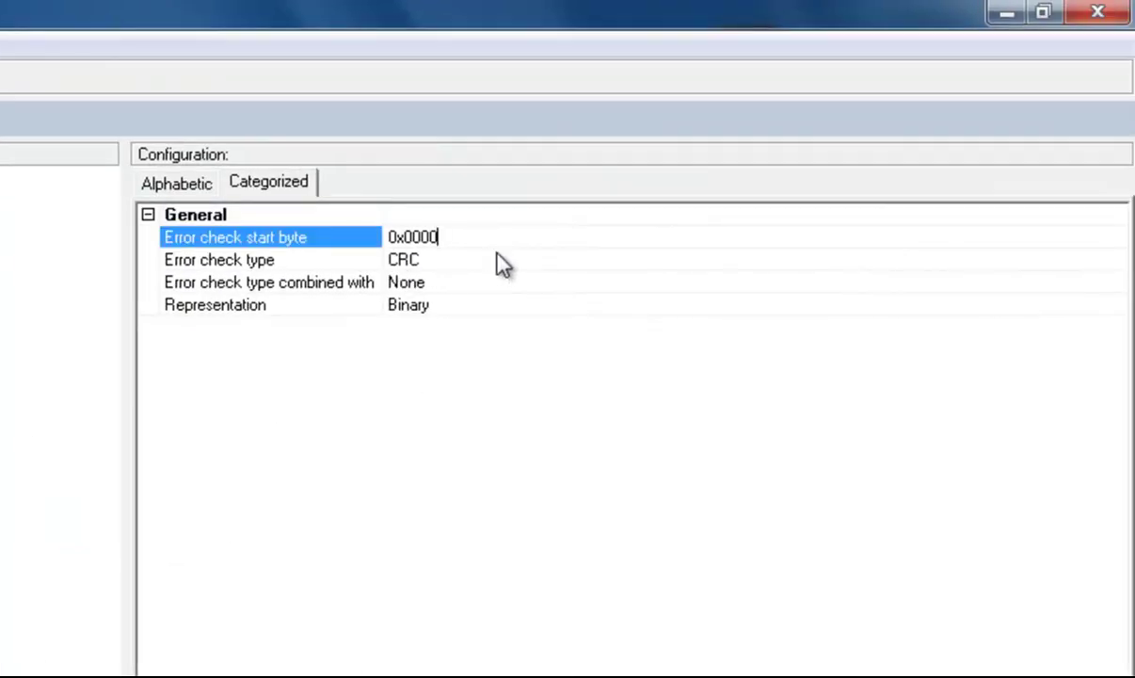
key(BackSpace)
text(1)
click(483, 254)
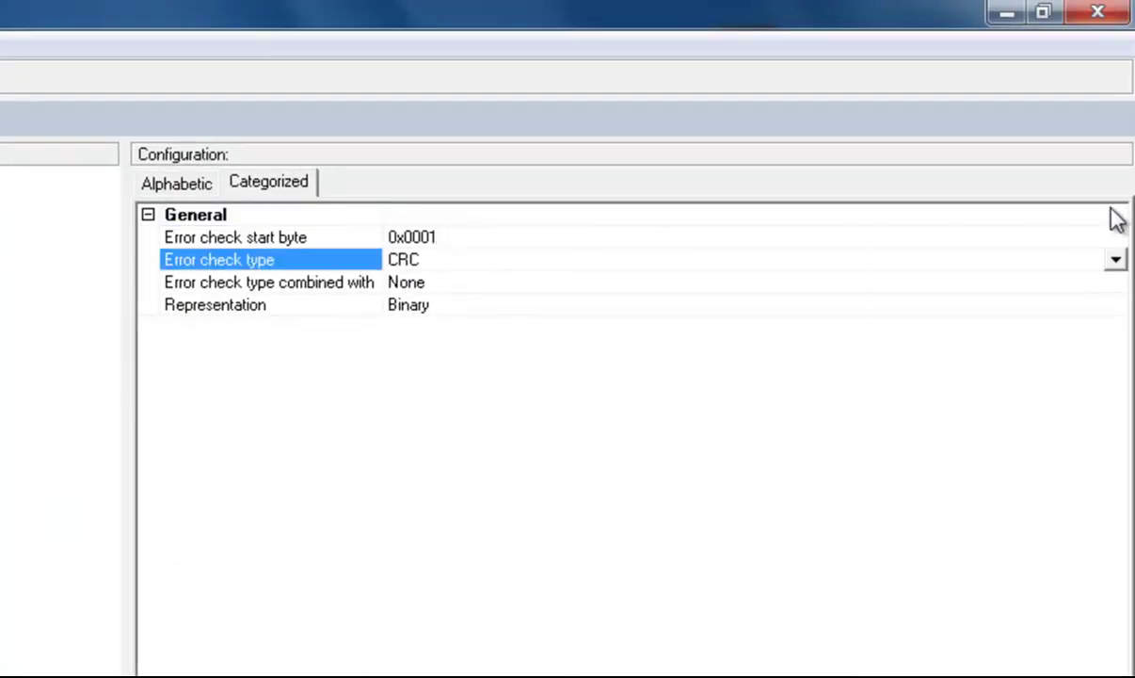
click(1116, 260)
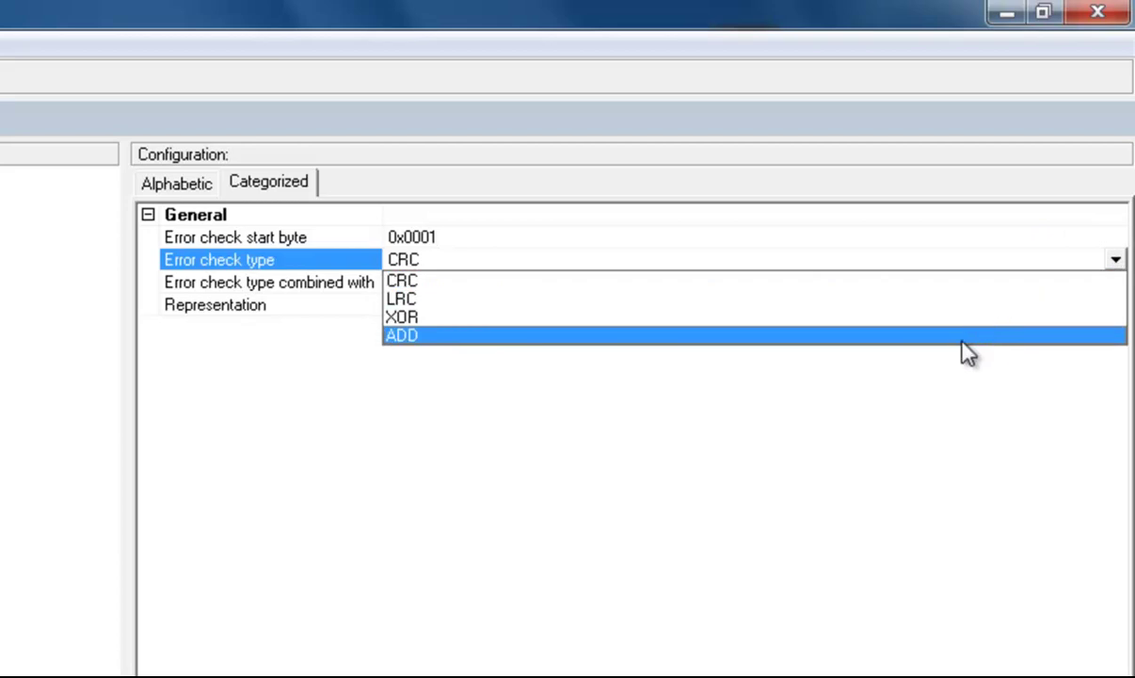
click(902, 337)
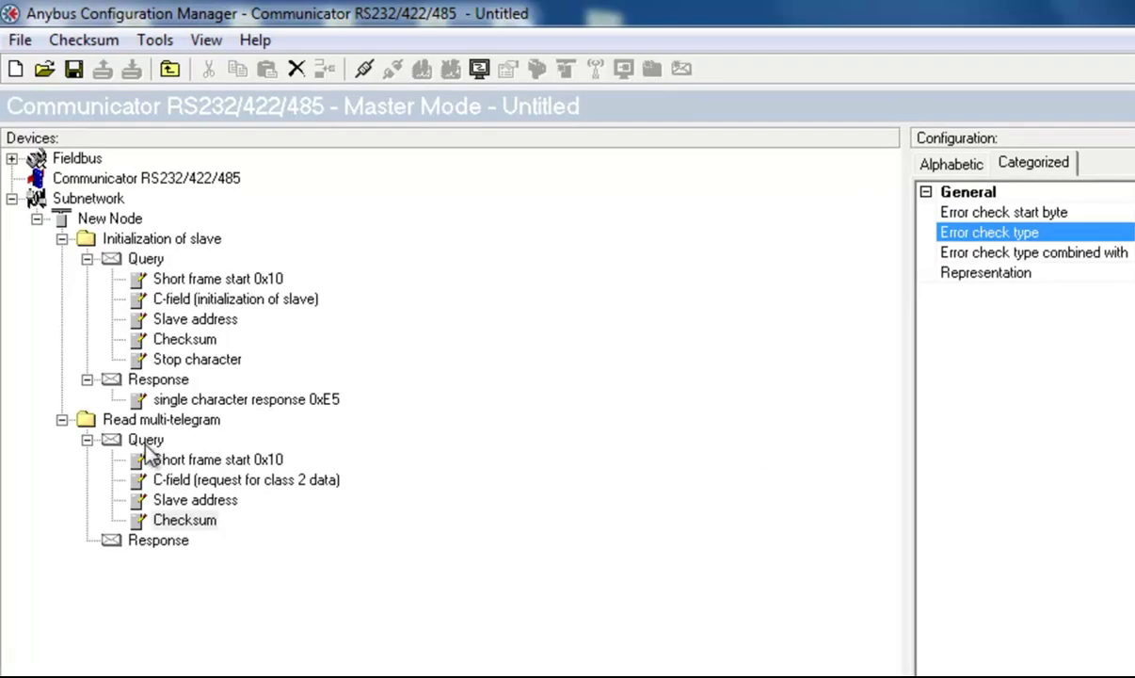
Add a 'Stop character' constant byte with value 0x16 to the query.
click(146, 439)
right_click(146, 441)
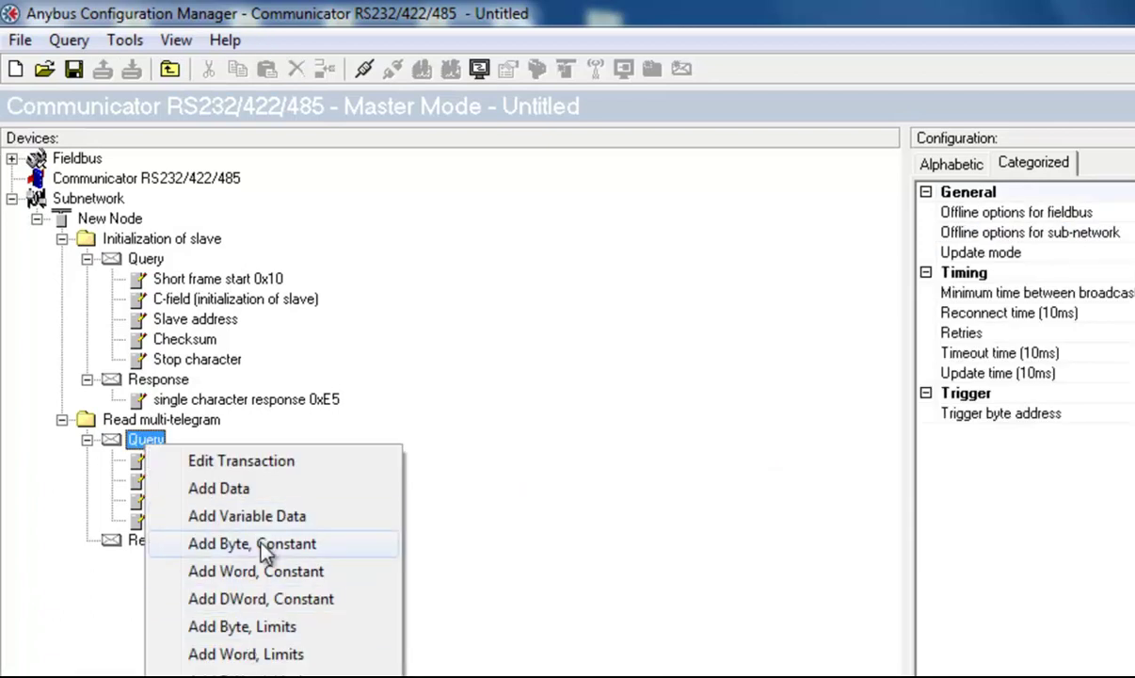
click(246, 546)
text(Stop character)
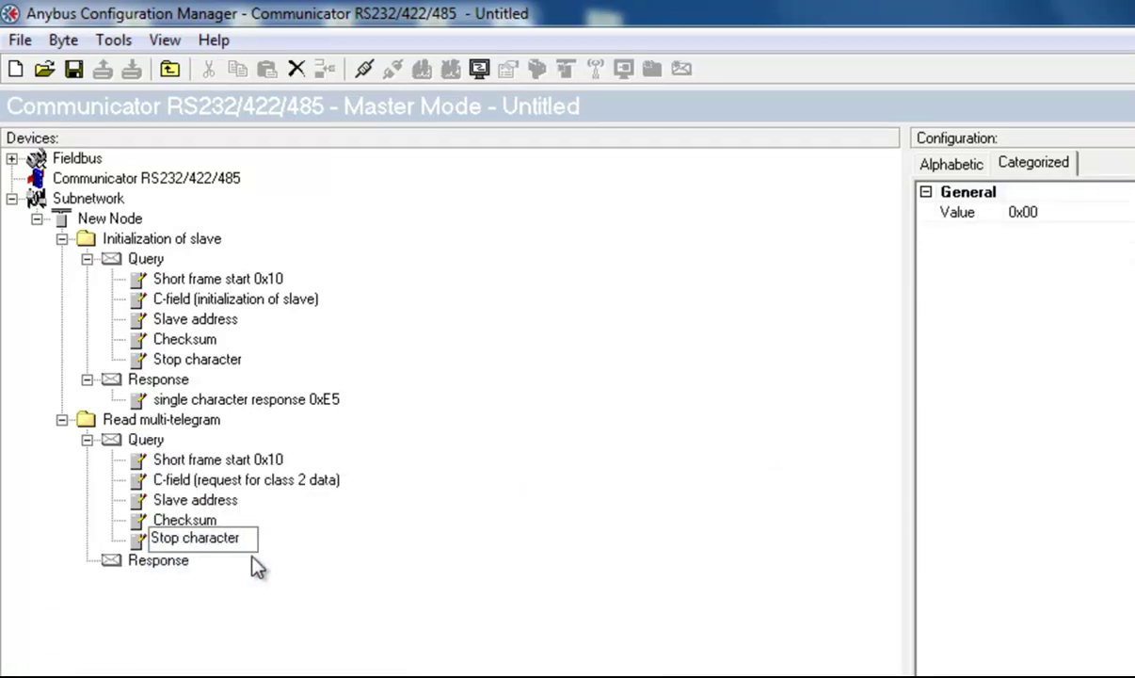
key(Return)
click(1030, 213)
key(BackSpace)
key(BackSpace)
text(16)
key(Return)
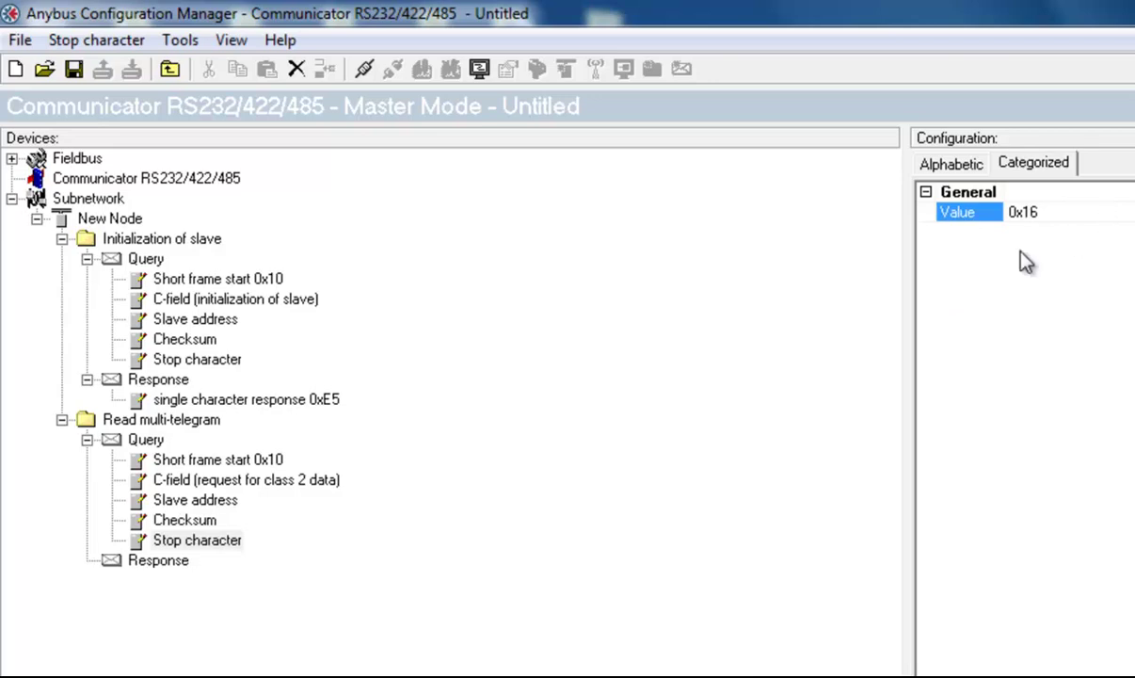
Set the Read multi-telegram response's Trigger byte to Enabled at address 0x0001.
click(123, 565)
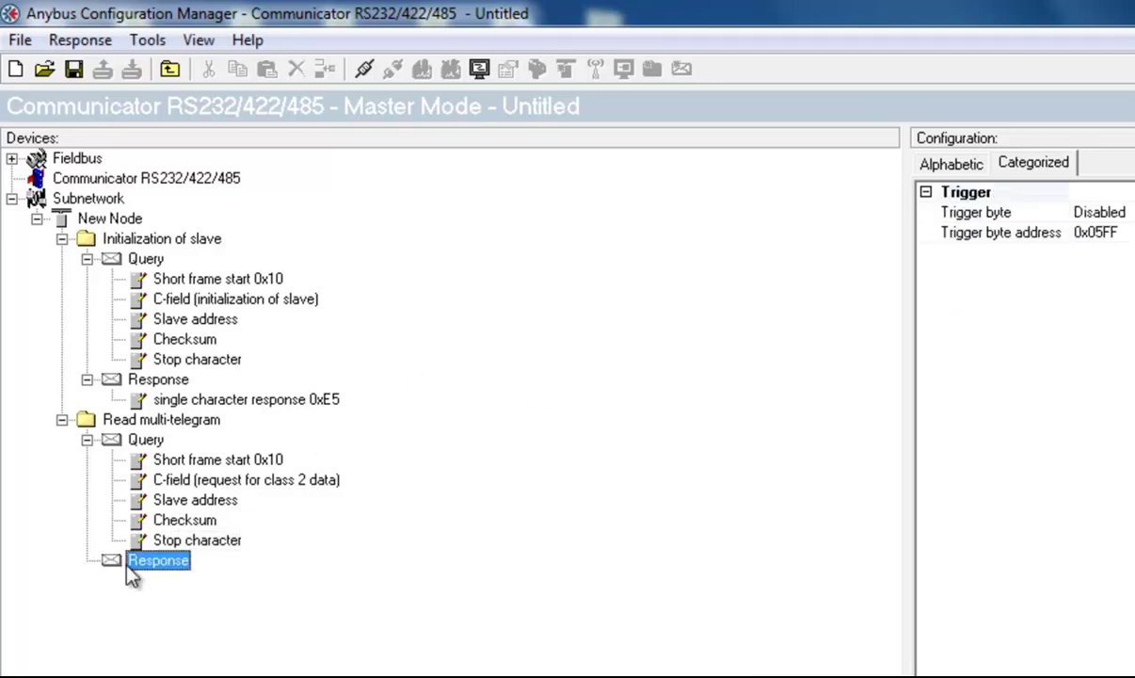
click(414, 238)
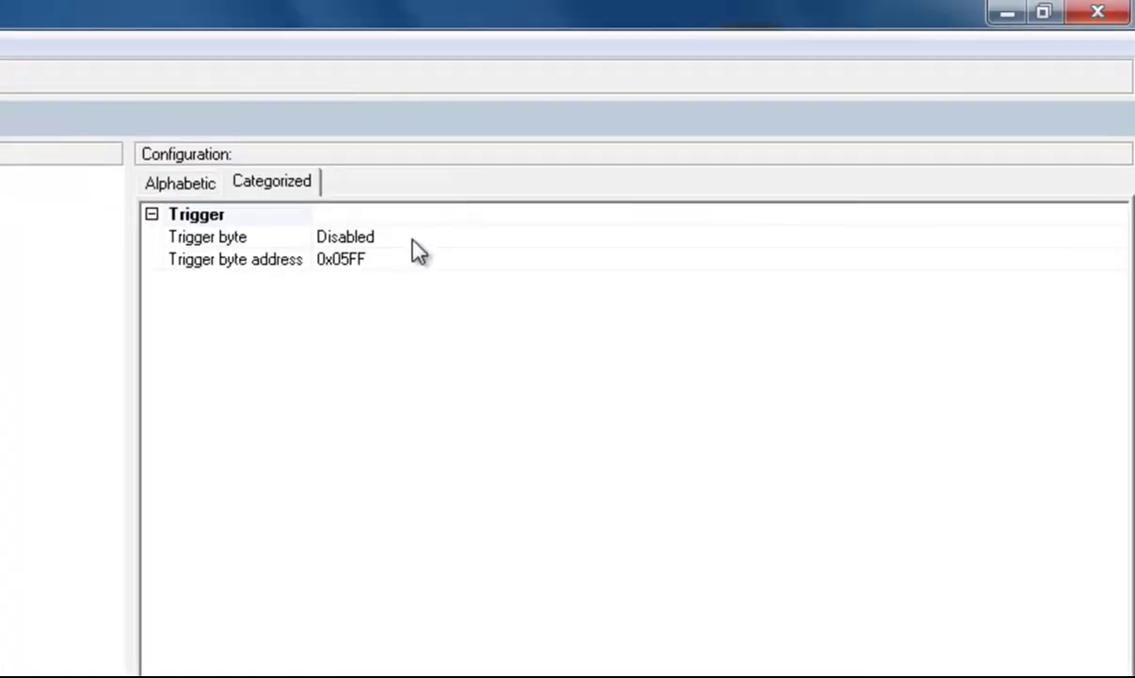
click(1116, 237)
click(1017, 257)
click(441, 262)
key(BackSpace)
key(BackSpace)
key(BackSpace)
text(001)
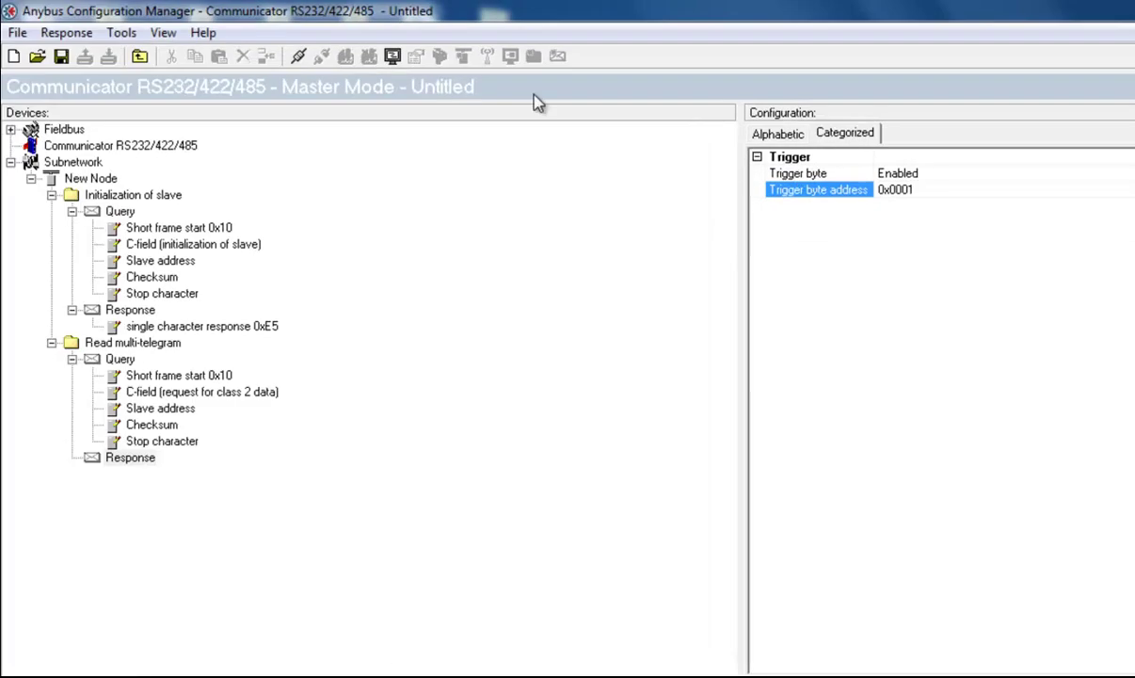
Check the in and out data areas in the Subnetwork Monitor, then close it.
click(392, 55)
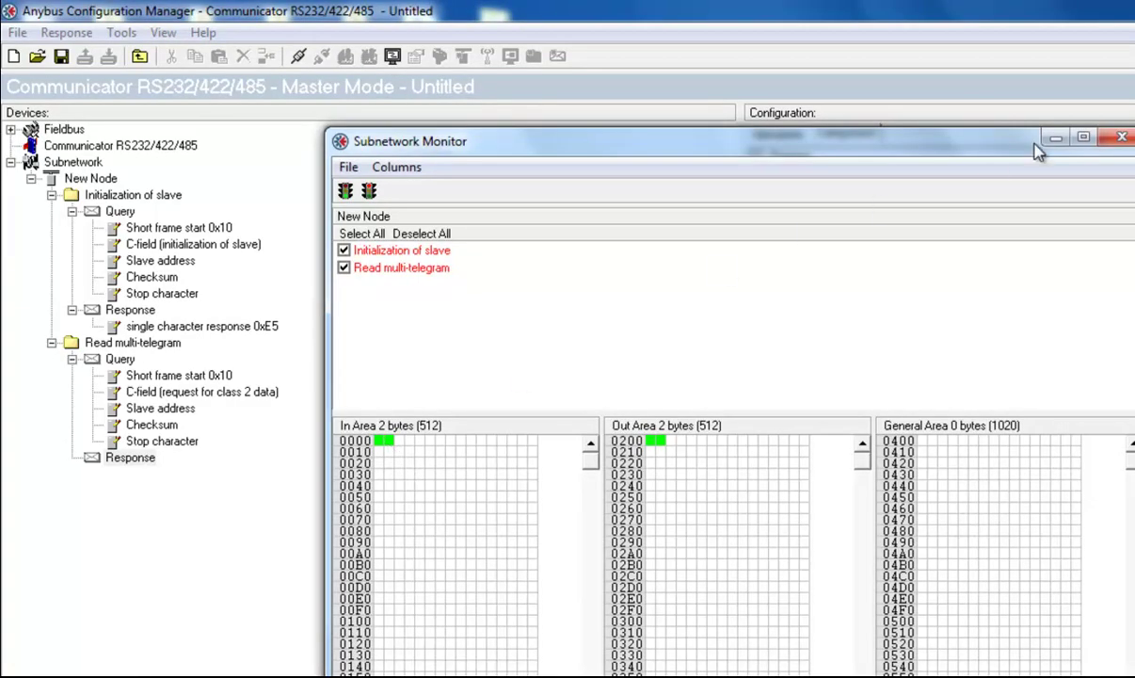
click(1121, 138)
right_click(139, 459)
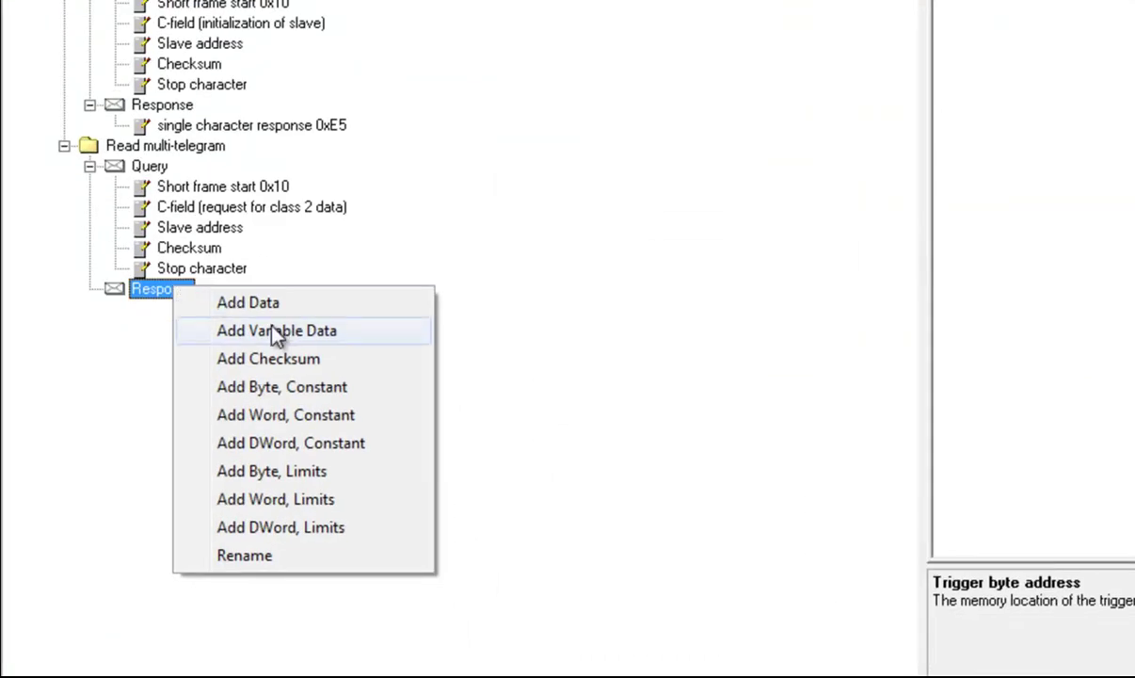
Add variable data to the response with Data location 0x0002 and Maximum Data length 0x0070.
click(278, 333)
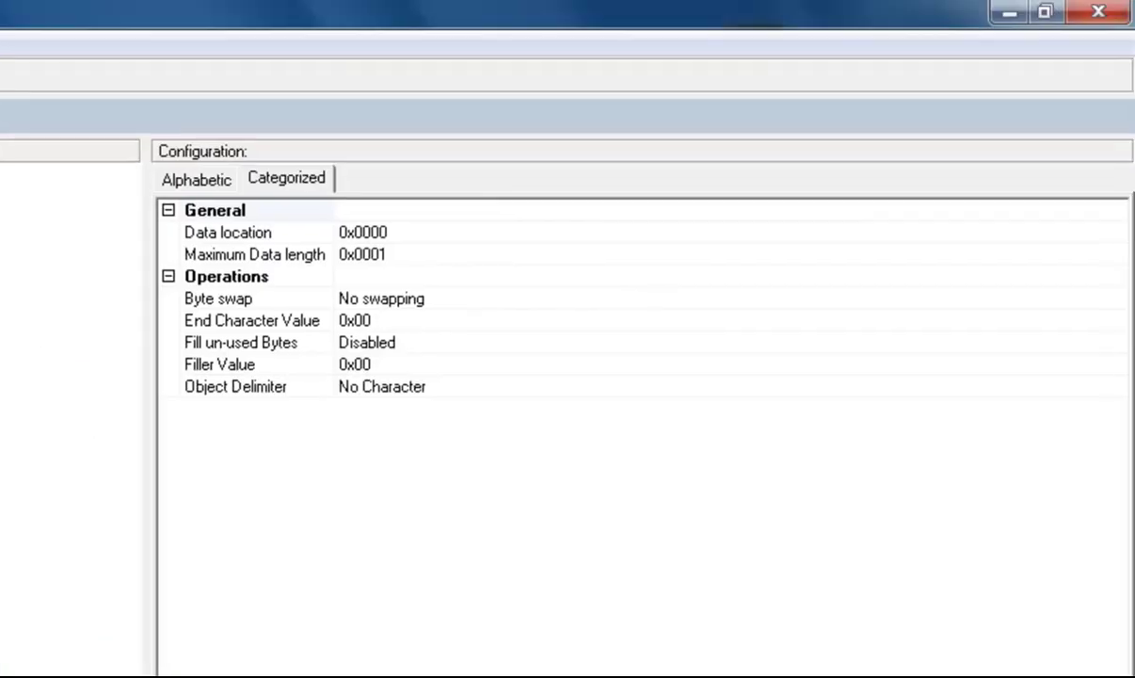
click(419, 234)
key(BackSpace)
text(2)
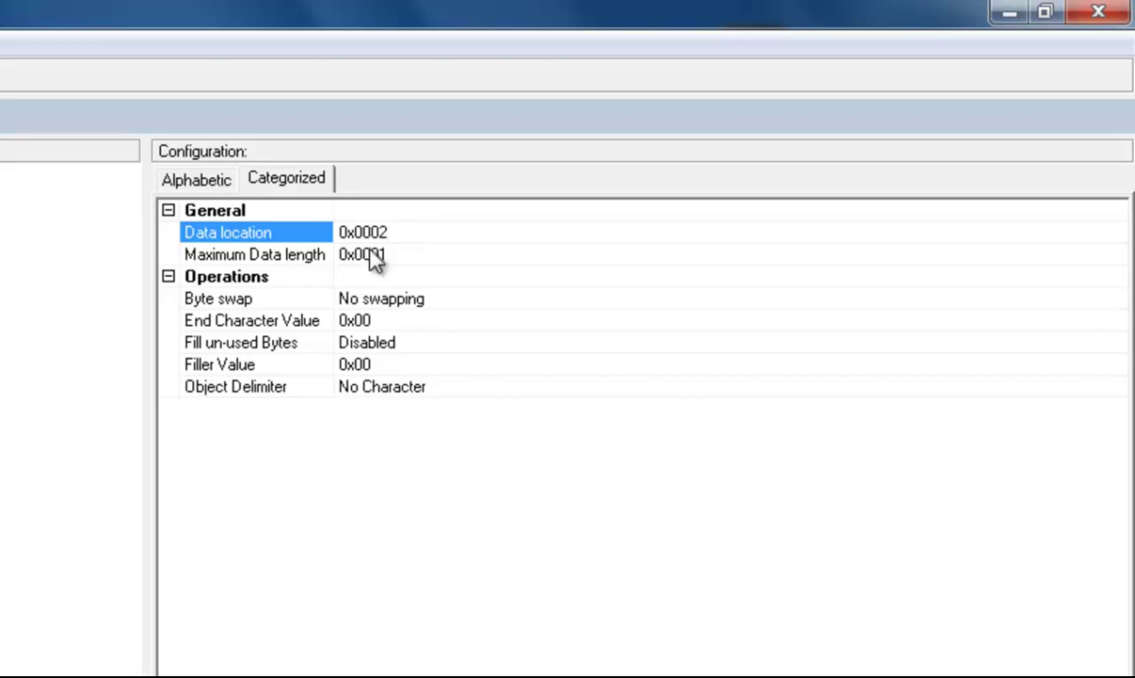
click(410, 254)
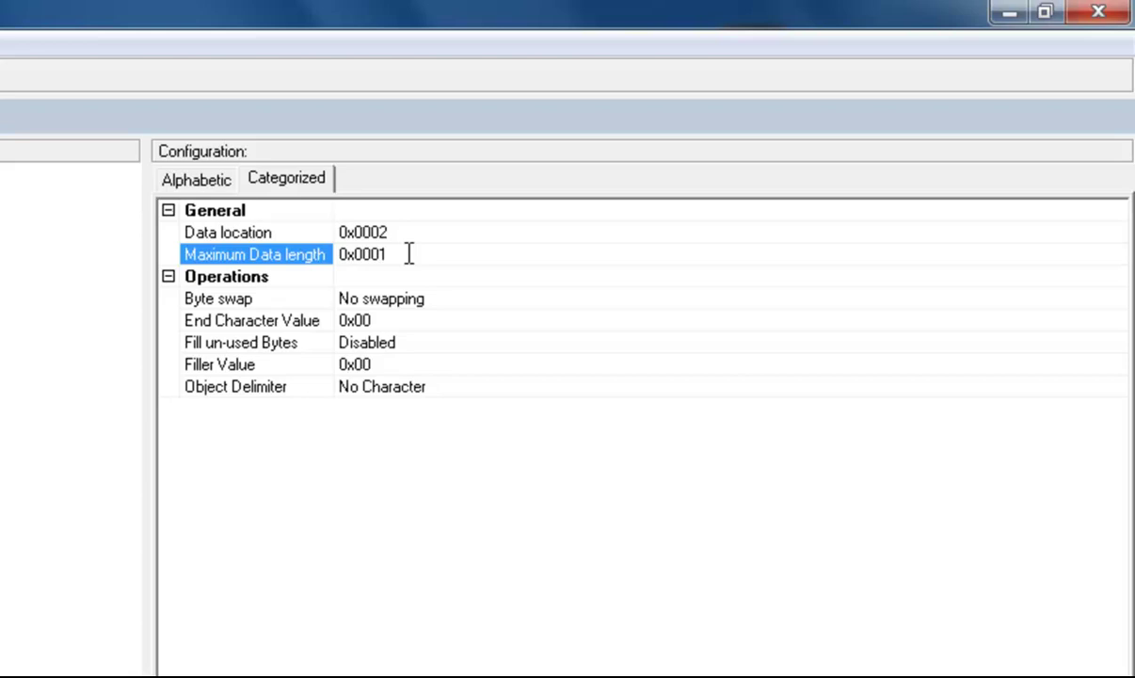
key(BackSpace)
key(BackSpace)
text(70)
Enable Fill un-used Bytes and set the Object Delimiter to Length Character.
click(394, 346)
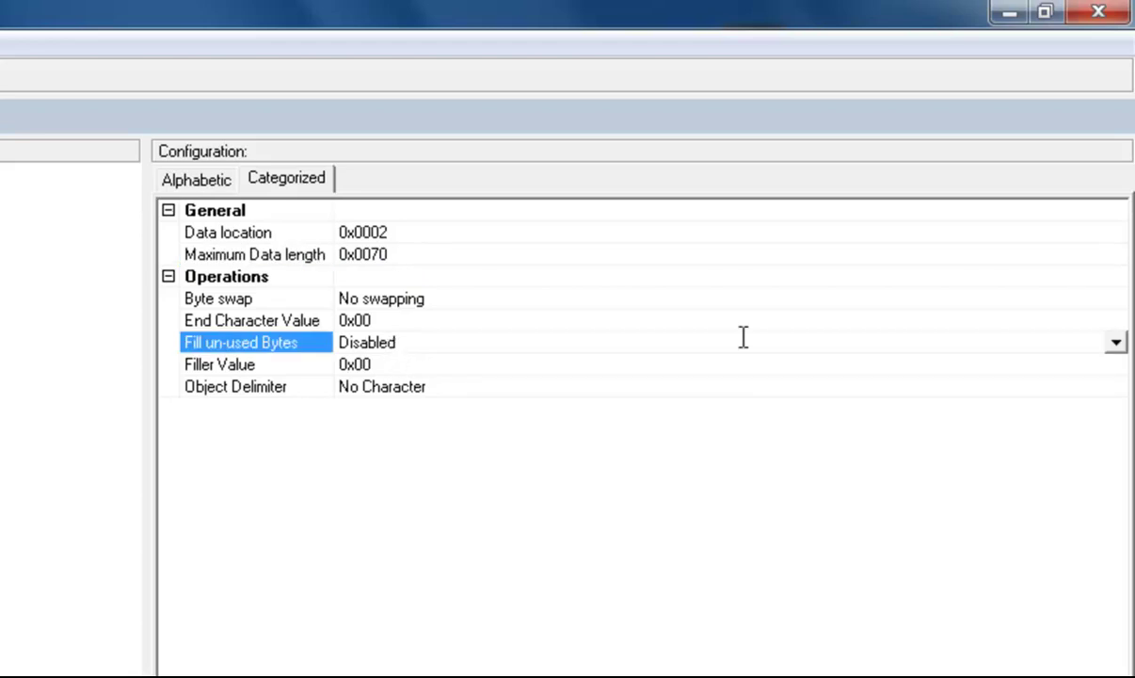
click(1117, 345)
click(1091, 363)
click(1040, 391)
click(1115, 388)
click(904, 408)
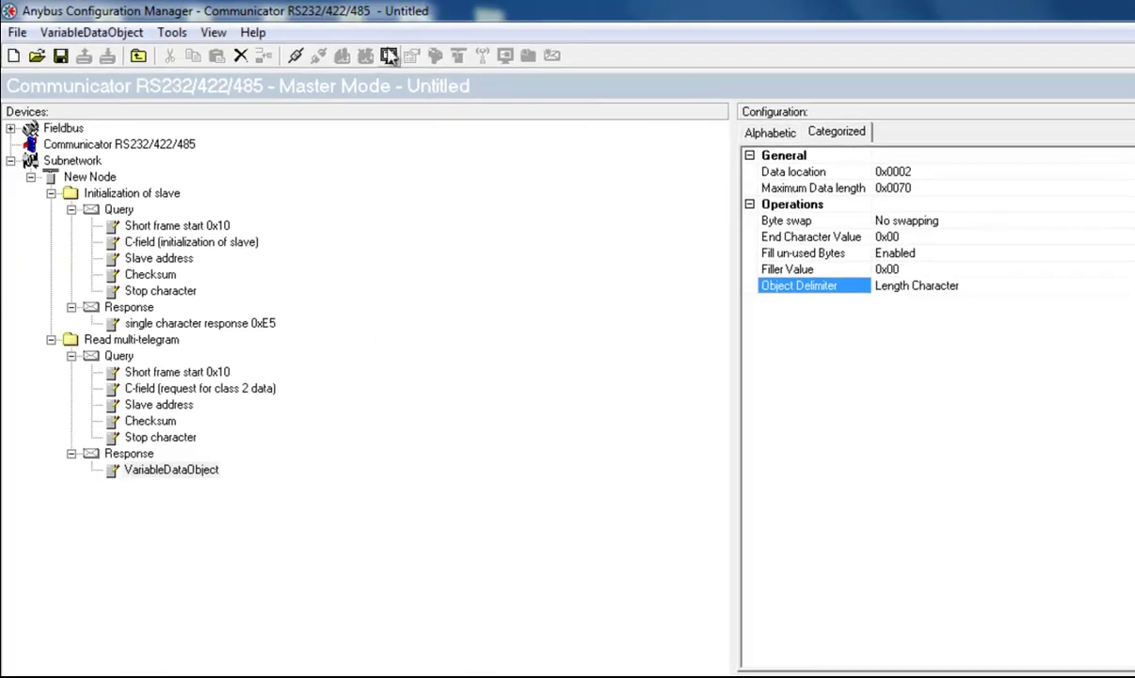
Verify the 114-byte input mapping, then download the configuration named 'Deltaplus M-Bus' to the Communicator.
click(389, 54)
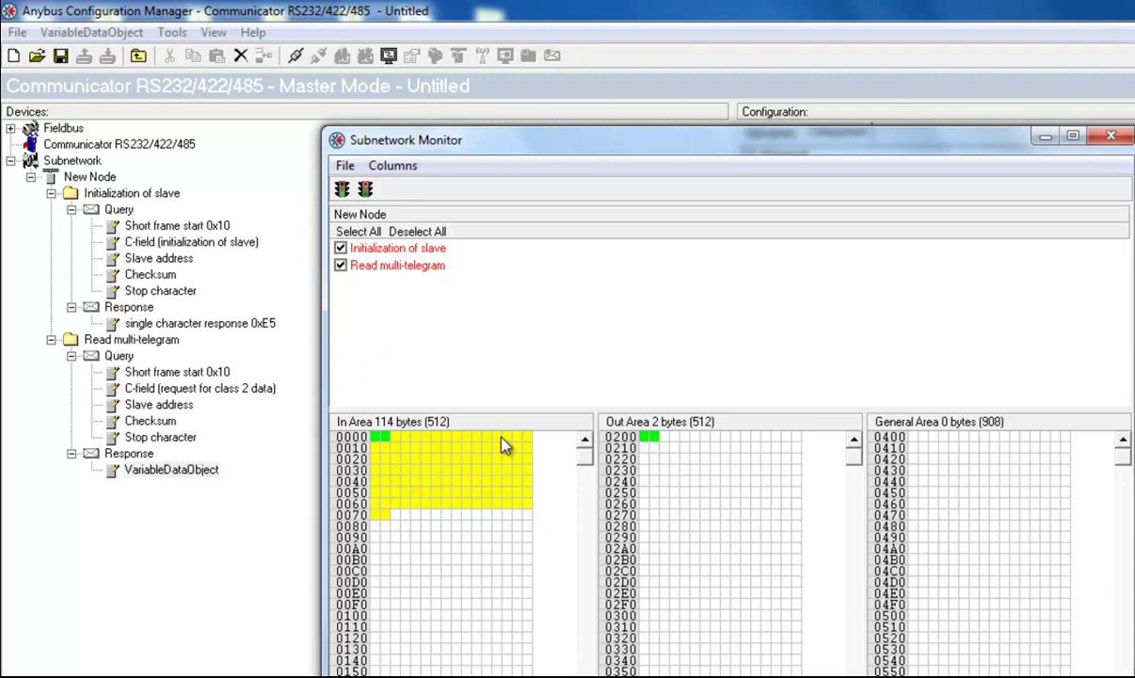
click(1111, 137)
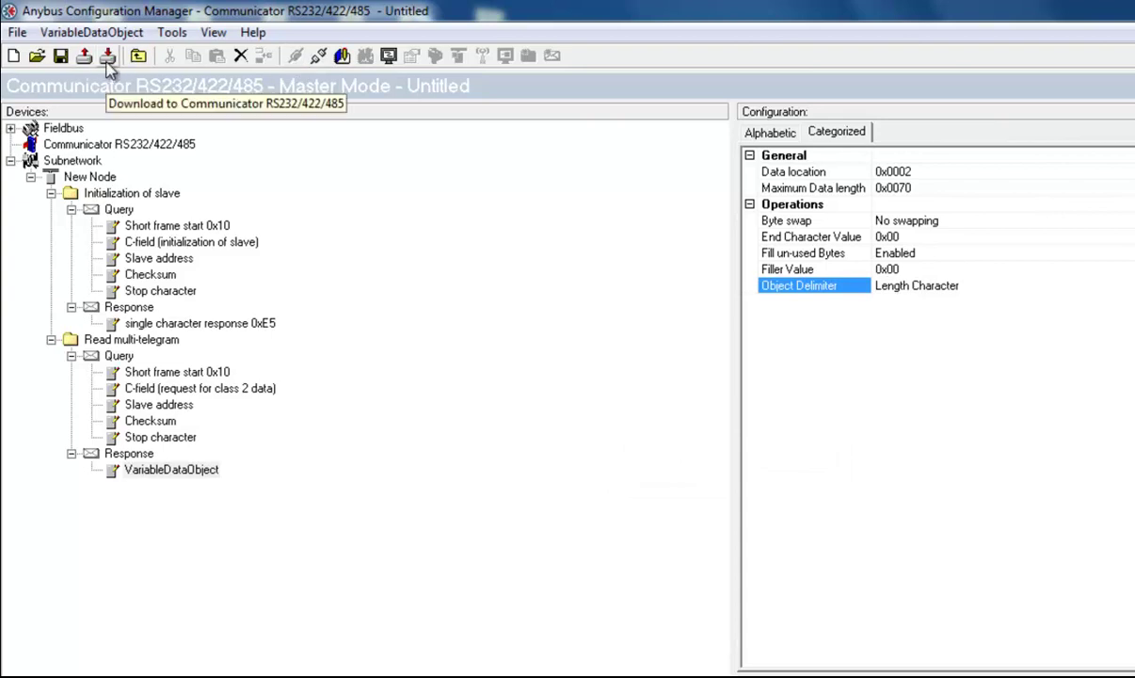
click(107, 56)
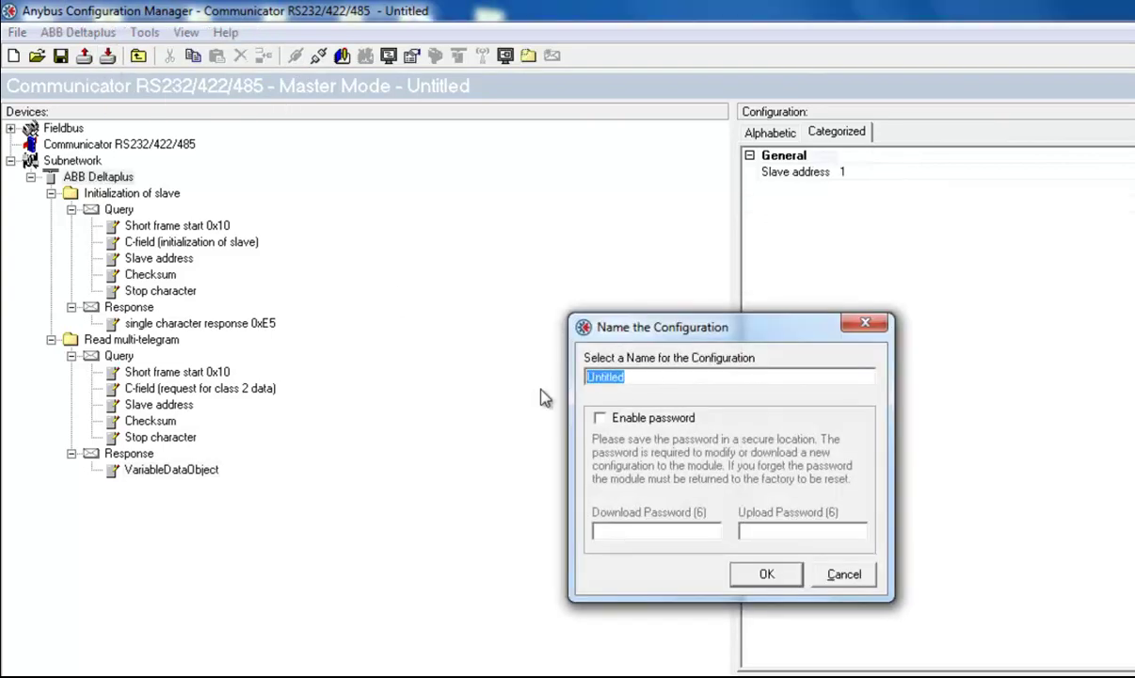
text(Deltaplus M-Bus)
click(765, 575)
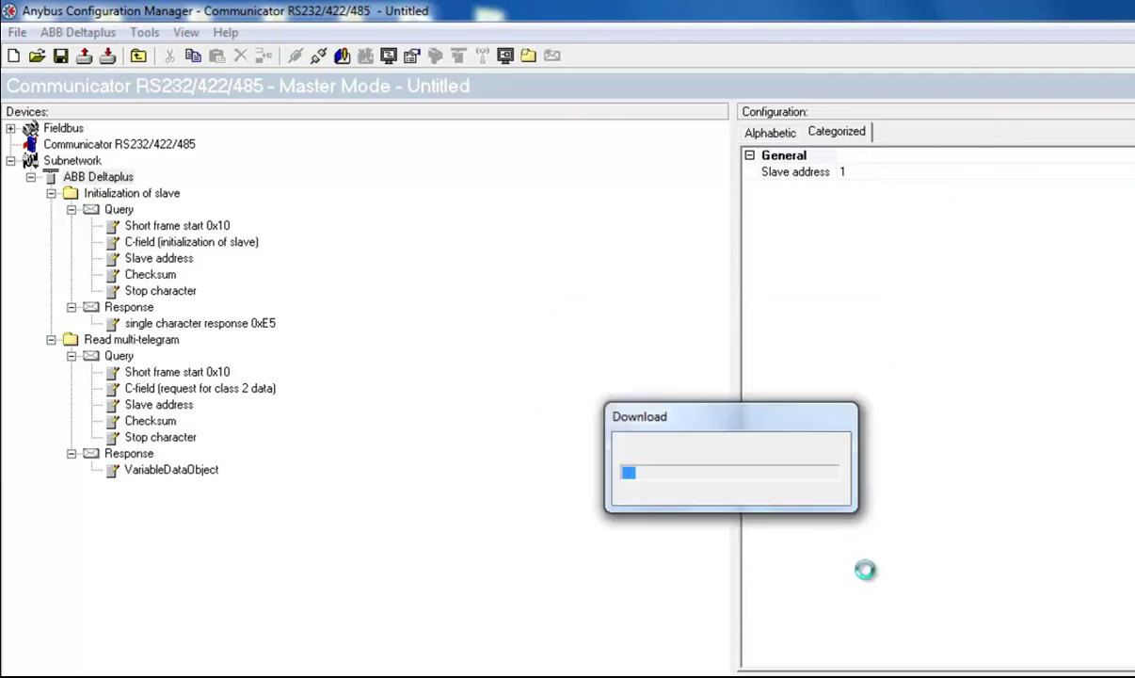